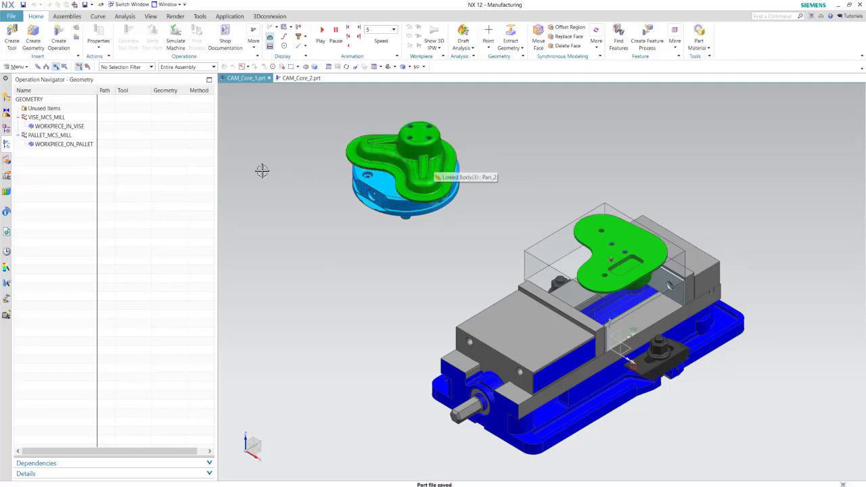
Specify the solid body of Part_1 in the vise as the part geometry of WORKPIECE_IN_VISE
{"action": "left_click", "coordinate": [61, 126]}
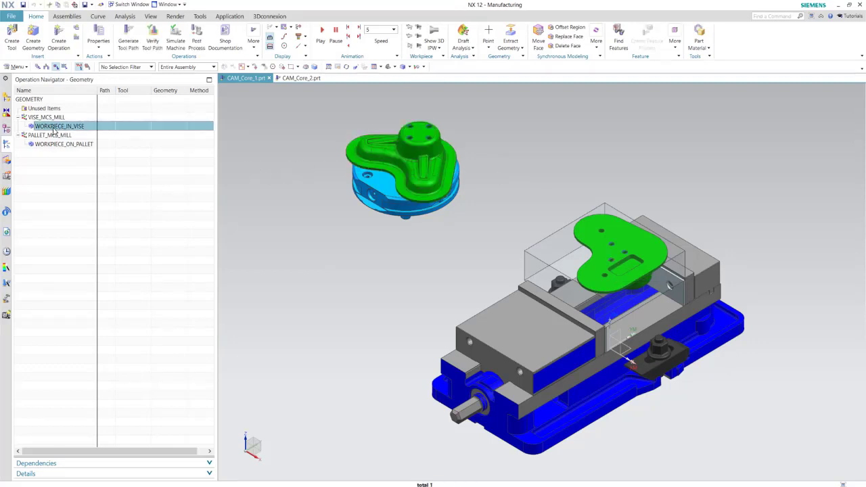
{"action": "double_click", "coordinate": [58, 127]}
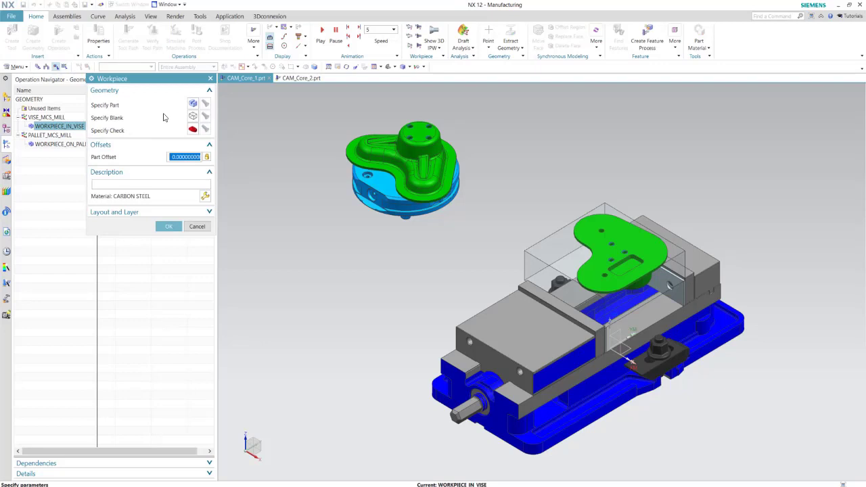
{"action": "left_click", "coordinate": [193, 103]}
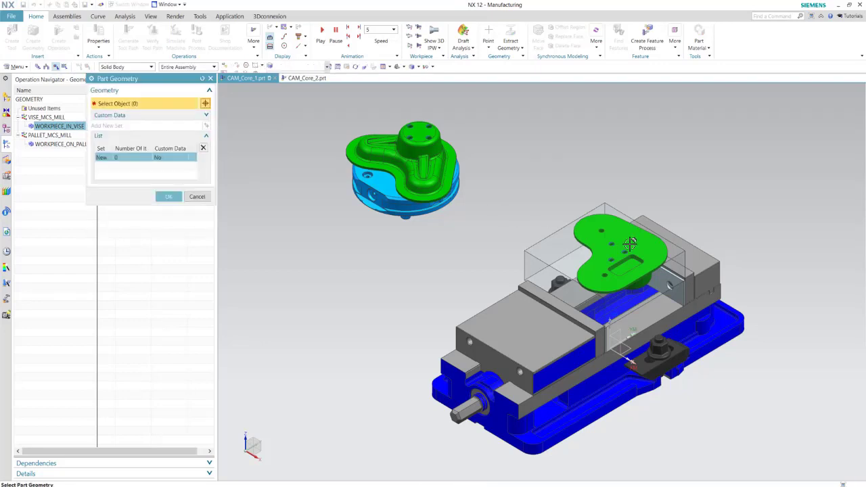
{"action": "left_click", "coordinate": [598, 236]}
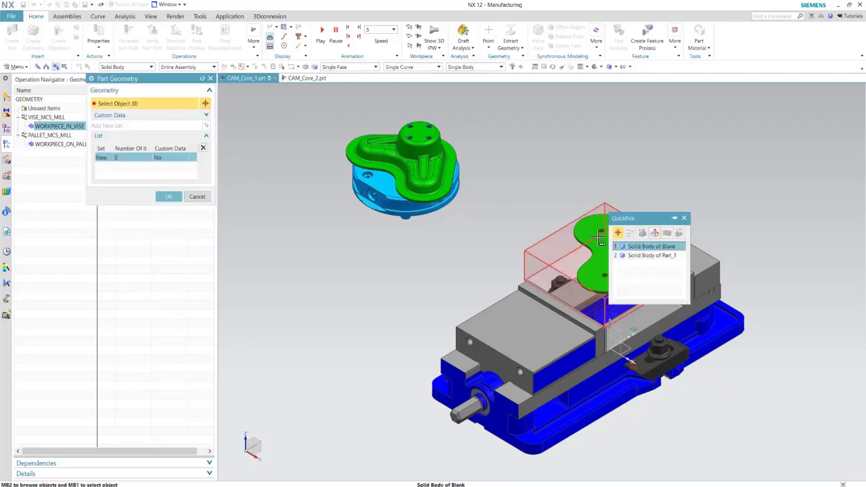
{"action": "left_click", "coordinate": [649, 256]}
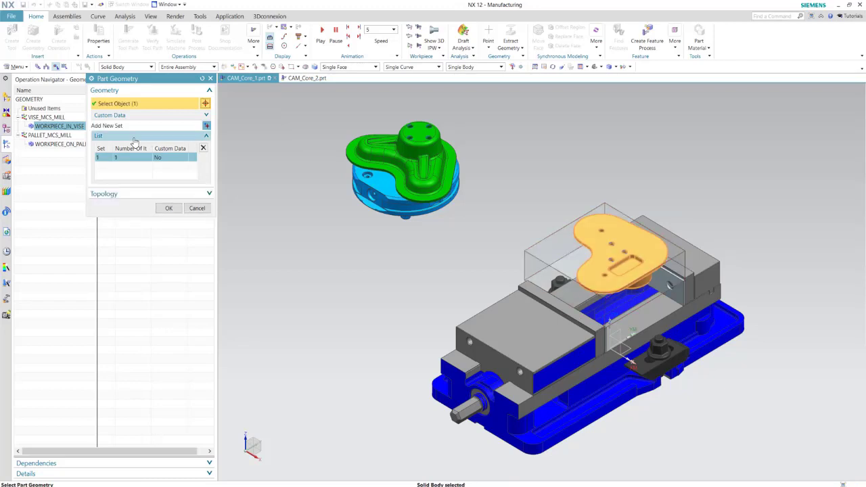
{"action": "left_click", "coordinate": [171, 205]}
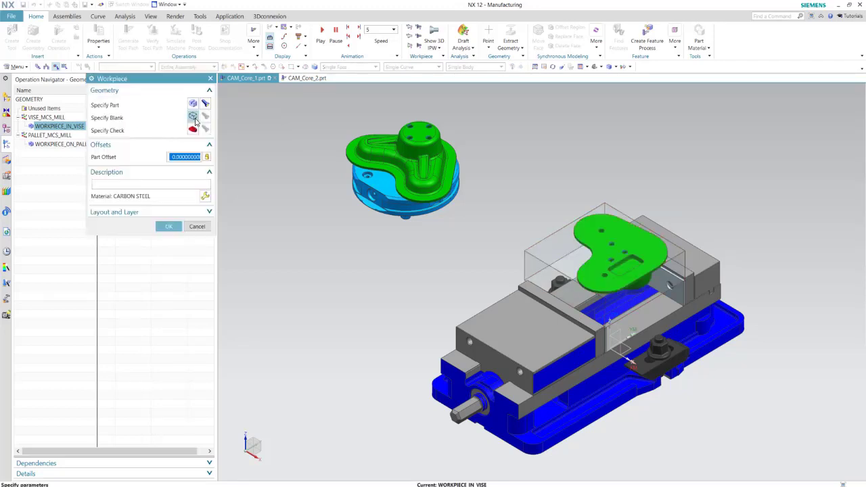
Specify the transparent block around the part as the blank geometry and accept the WORKPIECE_IN_VISE definition
{"action": "left_click", "coordinate": [194, 118]}
{"action": "left_click", "coordinate": [543, 253]}
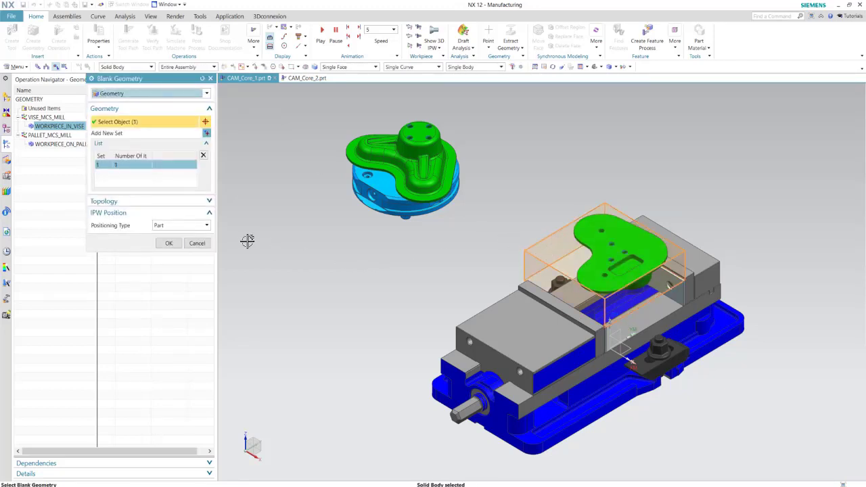
{"action": "left_click", "coordinate": [169, 244]}
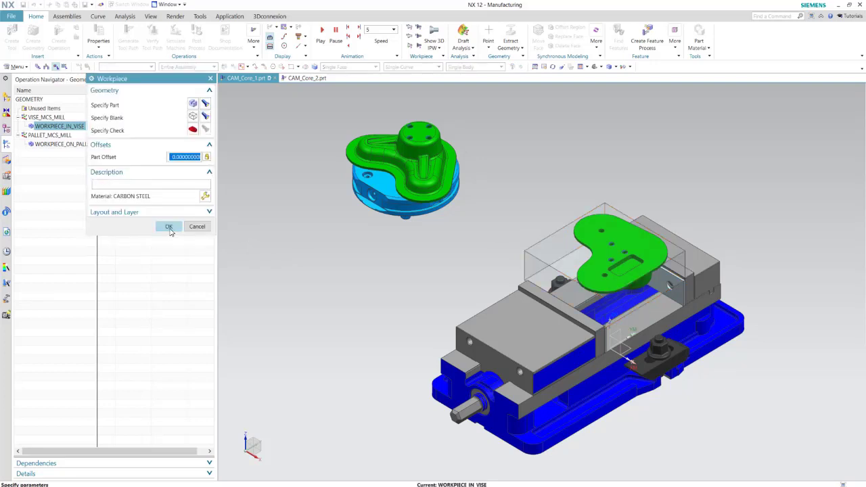
{"action": "left_click", "coordinate": [169, 227]}
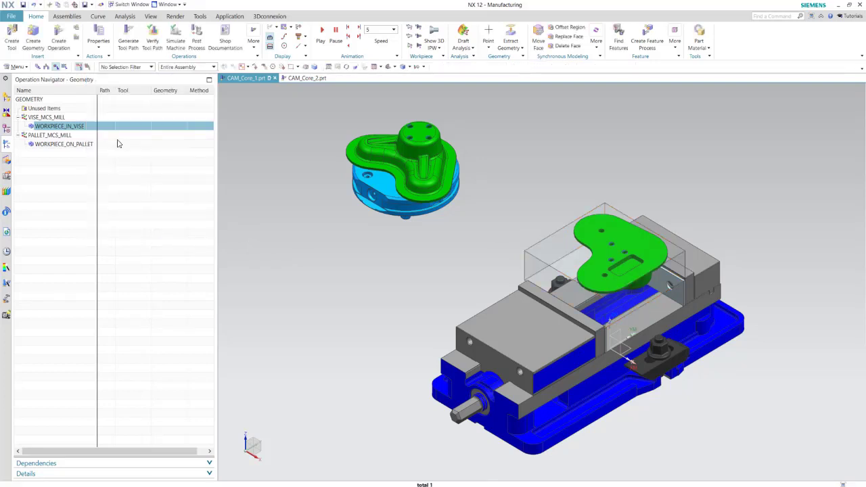
Create a CAVITY_MILL operation with tool 12MM_1.5BN_38TR on geometry WORKPIECE_IN_VISE
{"action": "left_click", "coordinate": [58, 44]}
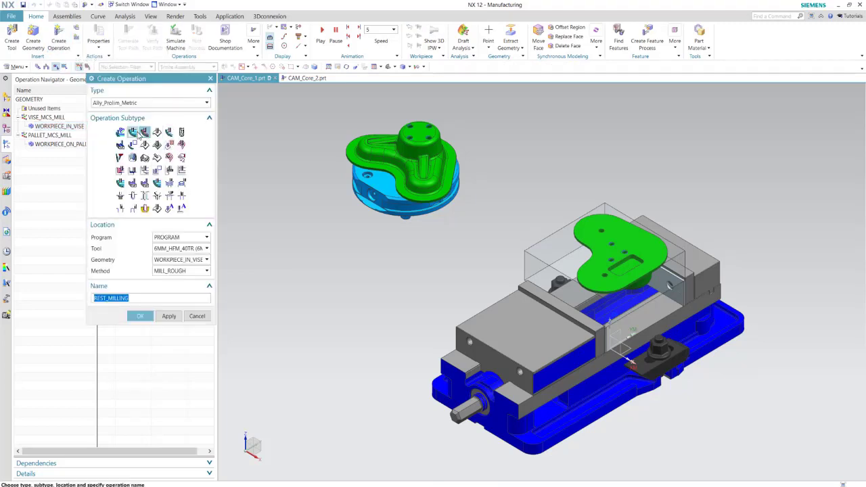
{"action": "left_click", "coordinate": [133, 133]}
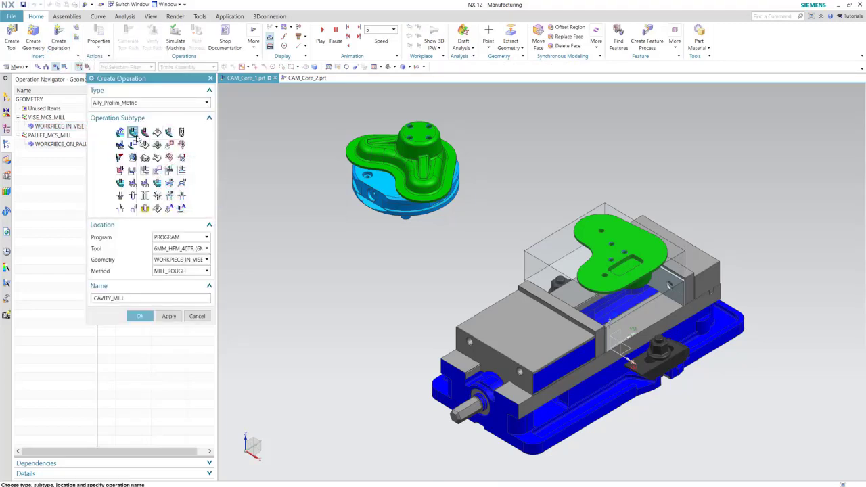
{"action": "left_click", "coordinate": [180, 249]}
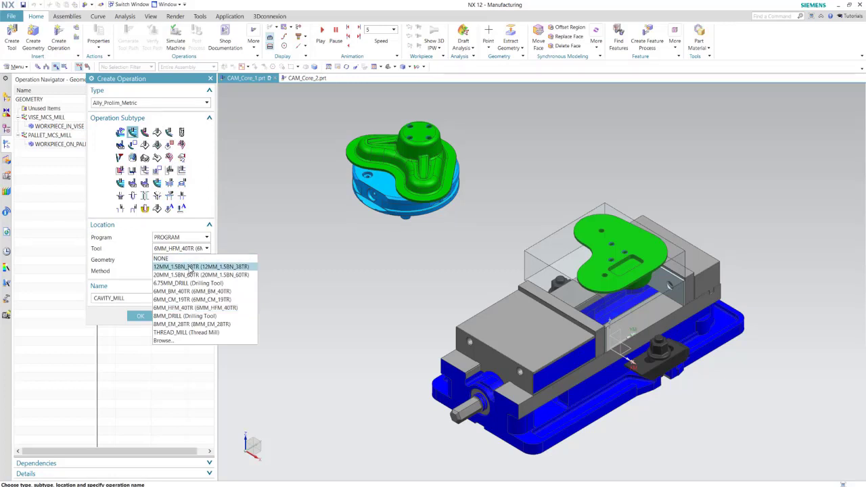
{"action": "left_click", "coordinate": [187, 270]}
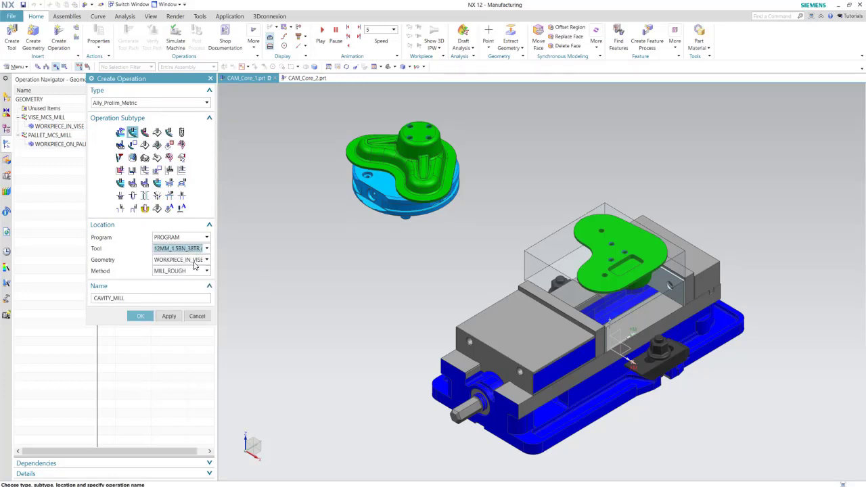
{"action": "left_click", "coordinate": [197, 262]}
{"action": "left_click", "coordinate": [201, 298]}
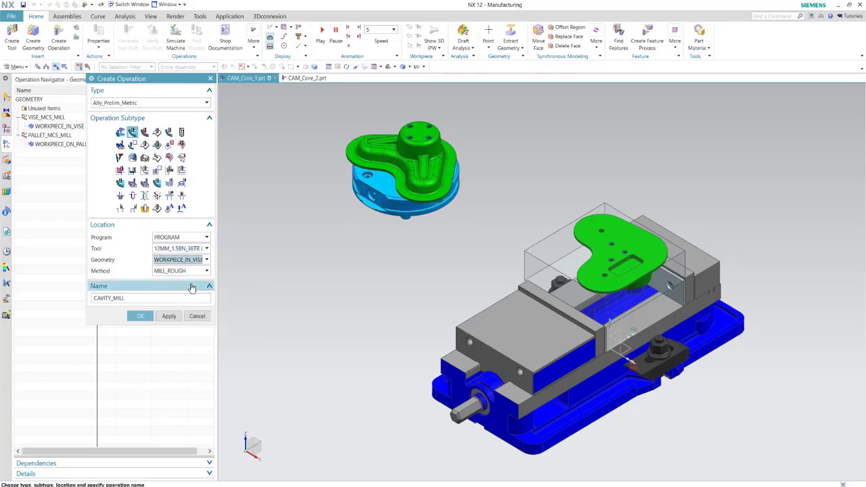
{"action": "left_click", "coordinate": [141, 317]}
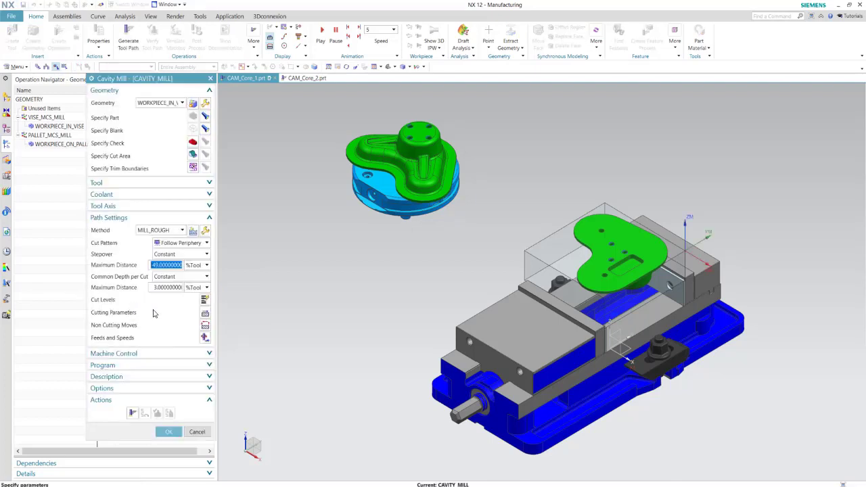
Delete the second cut range, set the remaining last range's depth to 10, and generate and accept the cavity mill tool path
{"action": "left_click", "coordinate": [205, 299]}
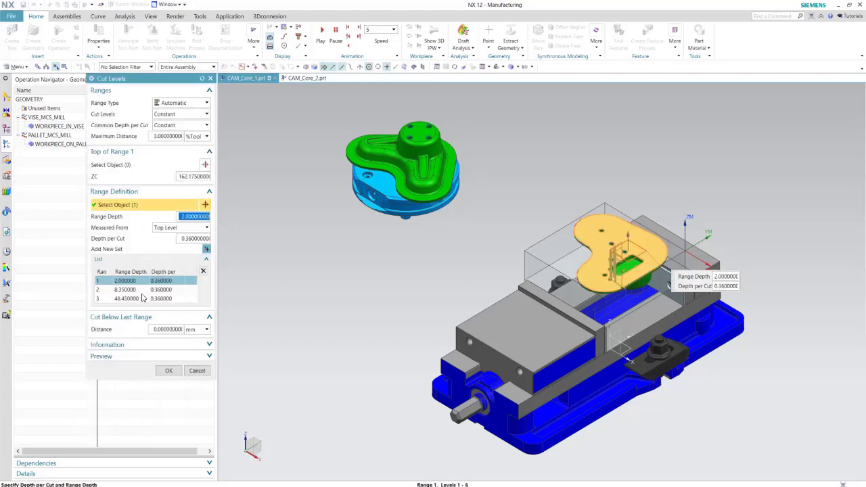
{"action": "left_click", "coordinate": [158, 290]}
{"action": "left_click", "coordinate": [202, 271]}
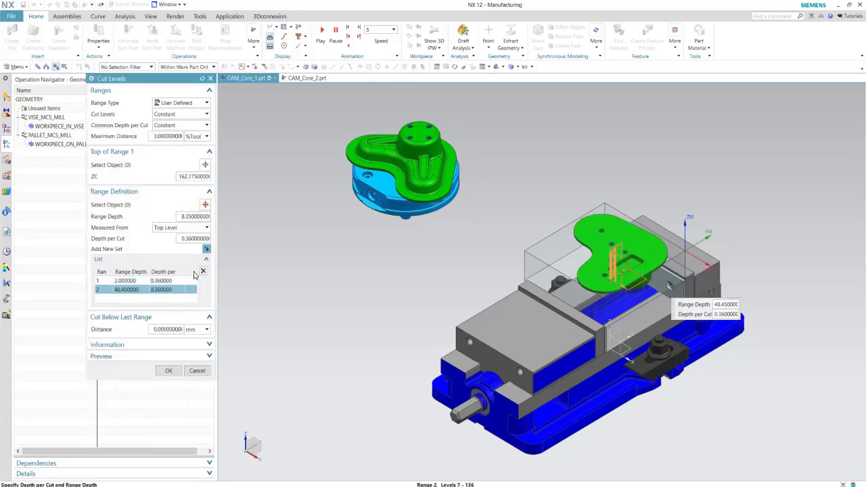
{"action": "type", "text": "10"}
{"action": "key", "text": "Return"}
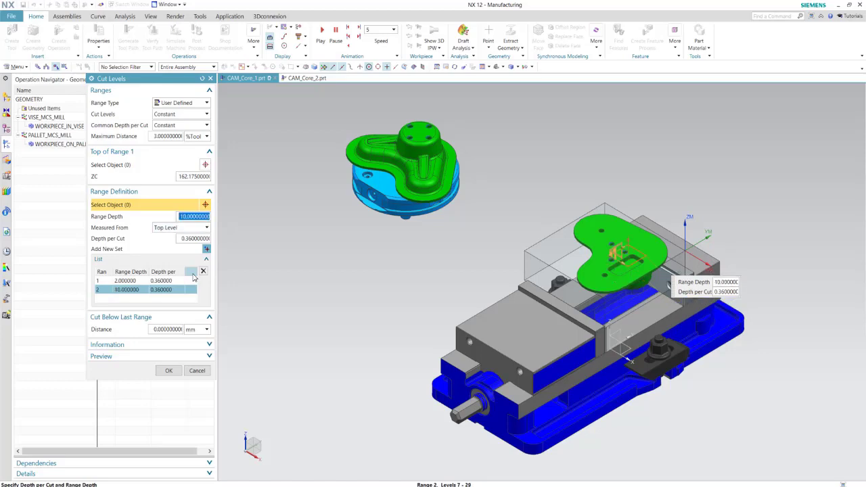
{"action": "left_click", "coordinate": [166, 371]}
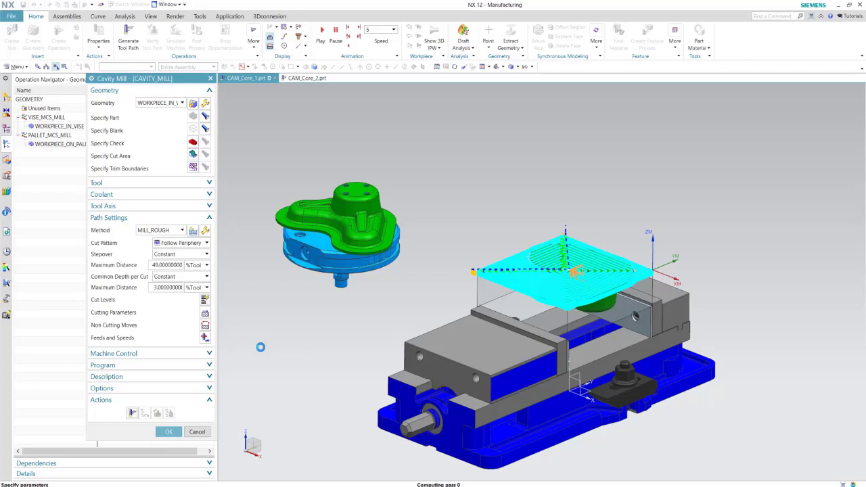
{"action": "left_click", "coordinate": [167, 433]}
Show the 3D in-process workpiece of CAVITY_MILL and inspect the roughed stock from above
{"action": "left_click", "coordinate": [62, 135]}
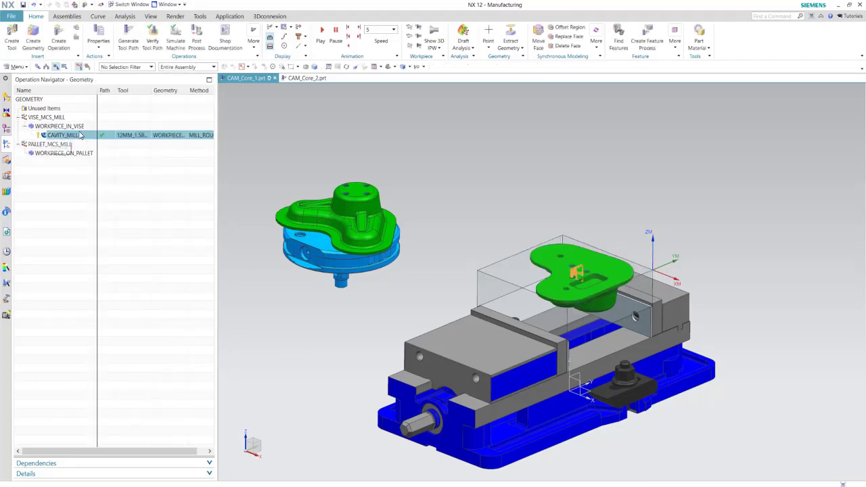
{"action": "left_click", "coordinate": [437, 44]}
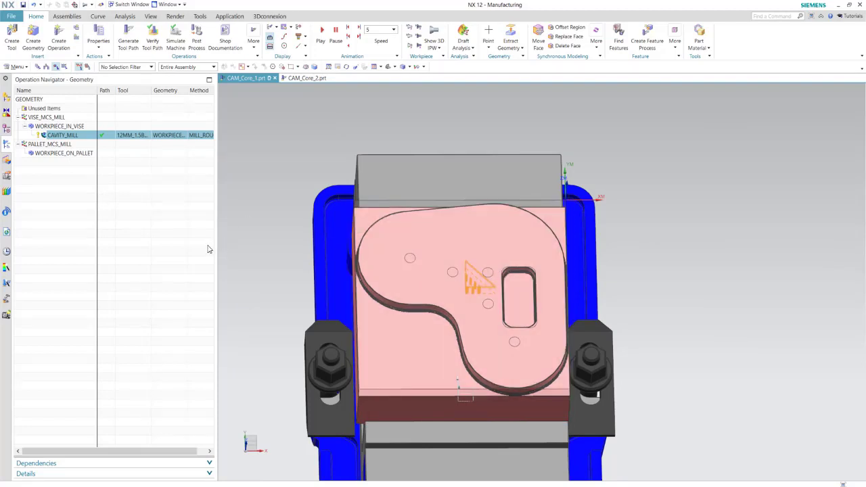
{"action": "scroll", "coordinate": [468, 271], "scroll_direction": "up", "scroll_amount": 3}
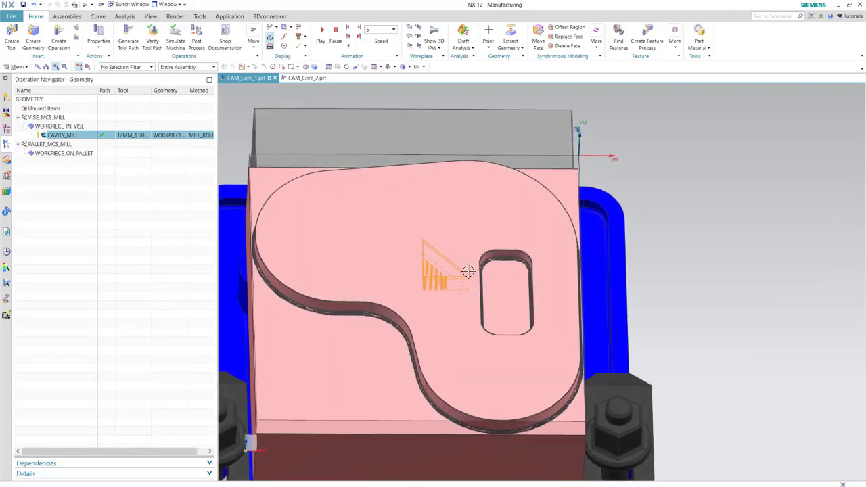
{"action": "scroll", "coordinate": [340, 288], "scroll_direction": "down", "scroll_amount": 2}
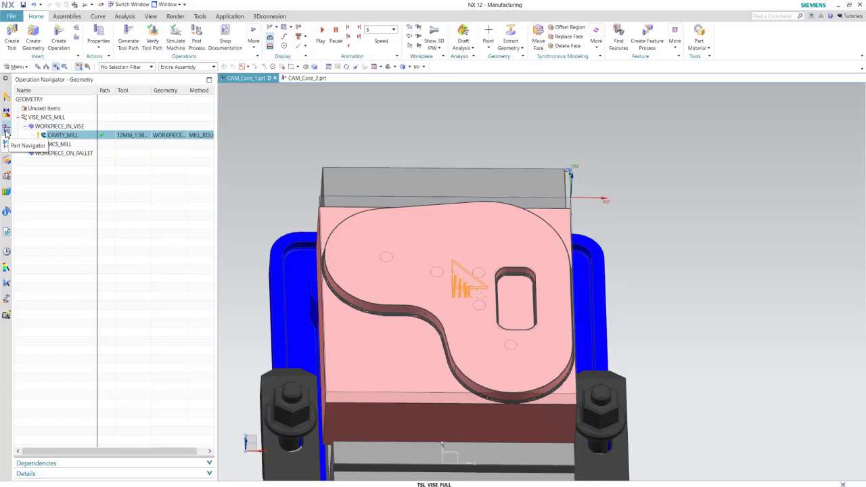
Hide the linked Blank body in the model history and return to the operations list
{"action": "left_click", "coordinate": [6, 130]}
{"action": "right_click", "coordinate": [67, 146]}
{"action": "left_click", "coordinate": [97, 153]}
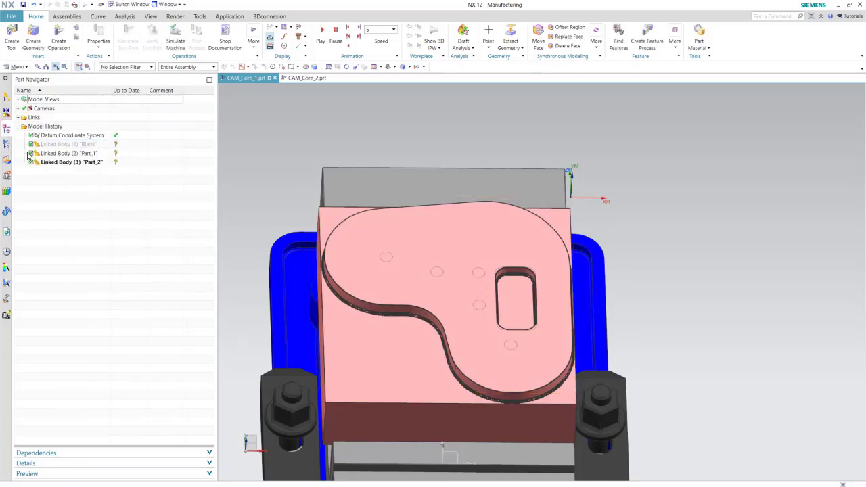
{"action": "left_click", "coordinate": [7, 146]}
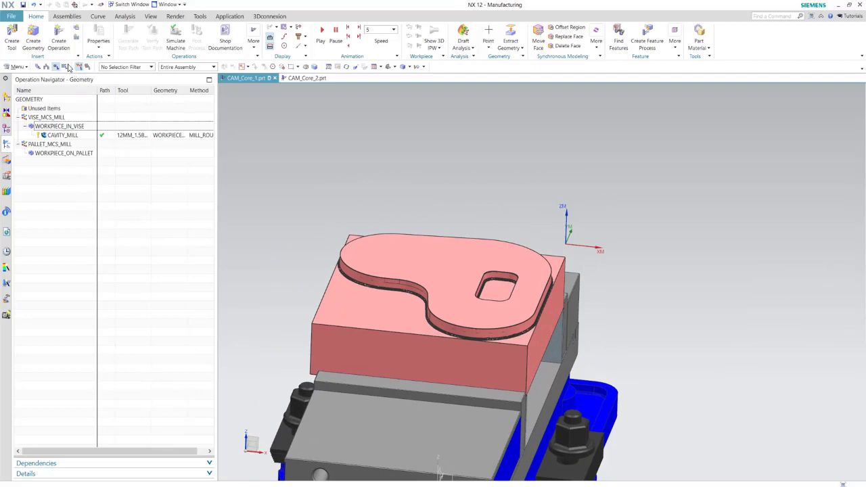
Create a FACE_MILLING_AREA operation for WORKPIECE_IN_VISE using the MILL_FINISH method
{"action": "left_click", "coordinate": [59, 37]}
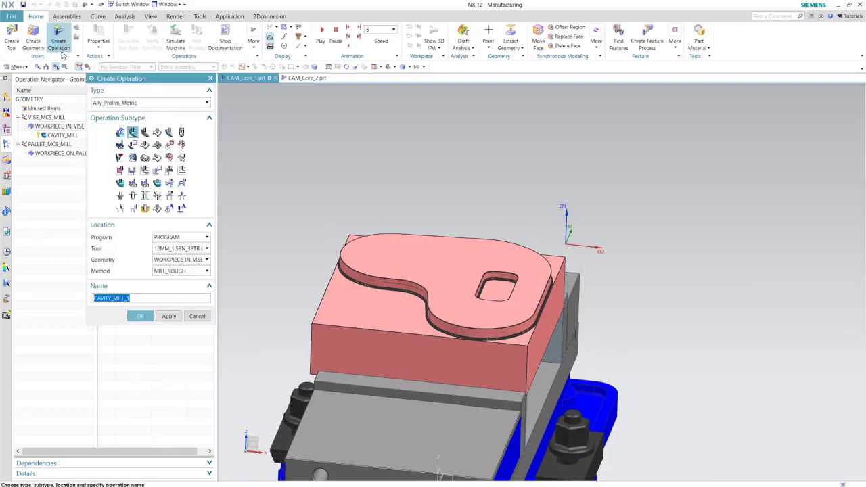
{"action": "left_click", "coordinate": [120, 145]}
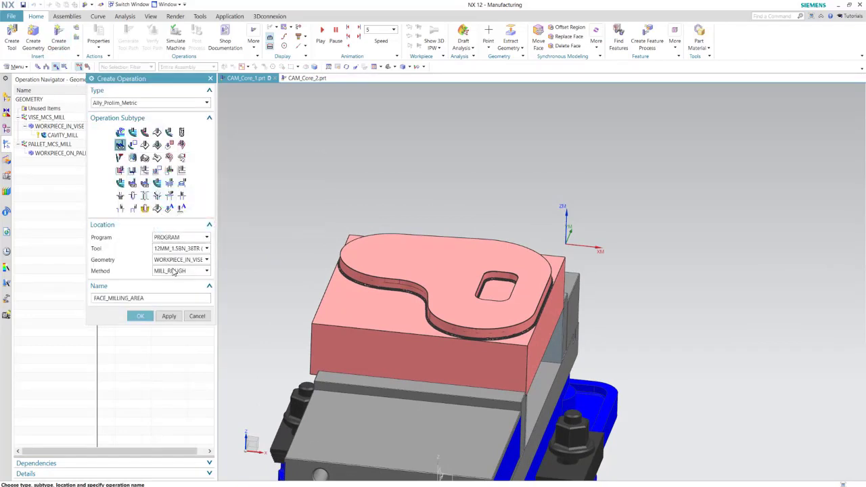
{"action": "left_click", "coordinate": [174, 271]}
{"action": "left_click", "coordinate": [177, 295]}
{"action": "left_click", "coordinate": [140, 316]}
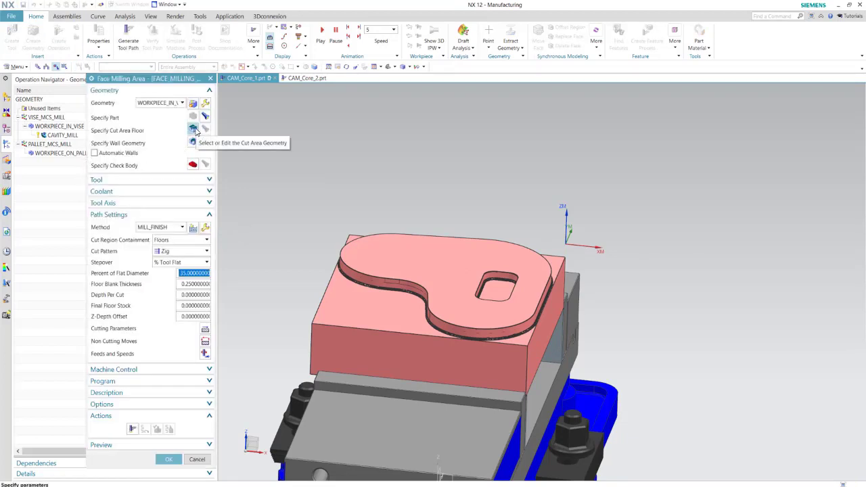
Specify the part's flat top face as the cut area floor, and generate and accept the face milling tool path
{"action": "left_click", "coordinate": [194, 130]}
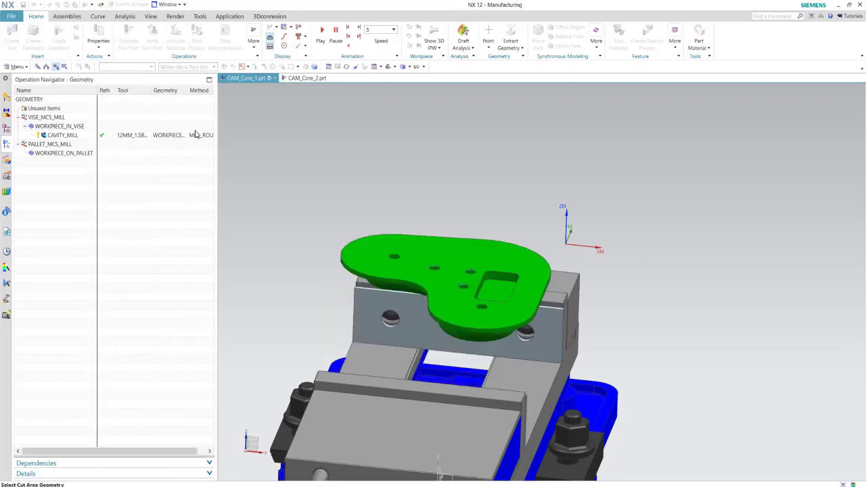
{"action": "left_click", "coordinate": [447, 301]}
{"action": "left_click", "coordinate": [169, 195]}
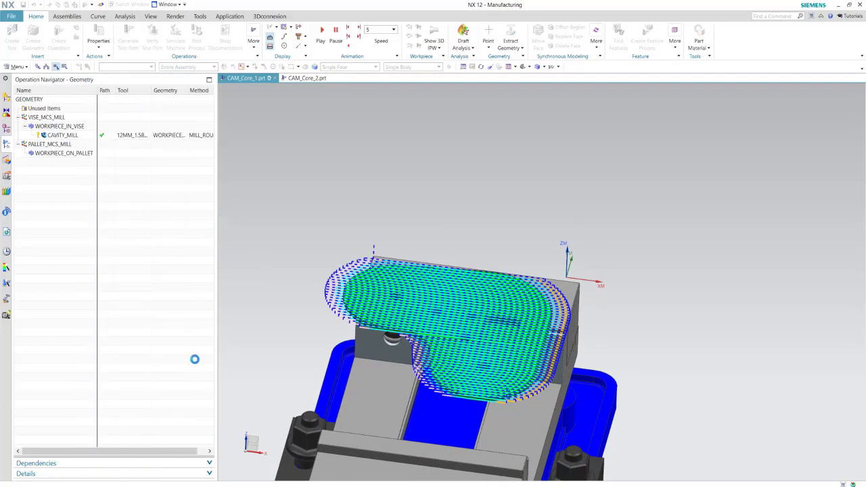
{"action": "left_click", "coordinate": [170, 462]}
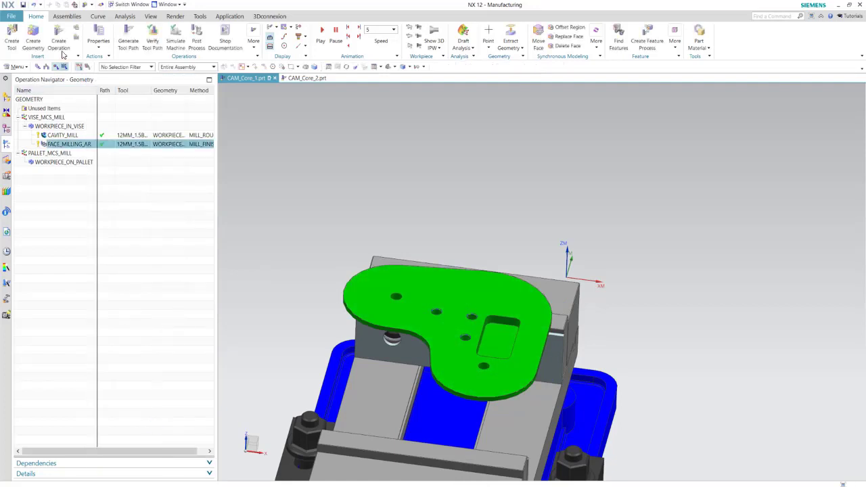
Create a ZLEVEL_PROFILE operation with tool 8MM_EM_28TR for WORKPIECE_IN_VISE
{"action": "left_click", "coordinate": [59, 41]}
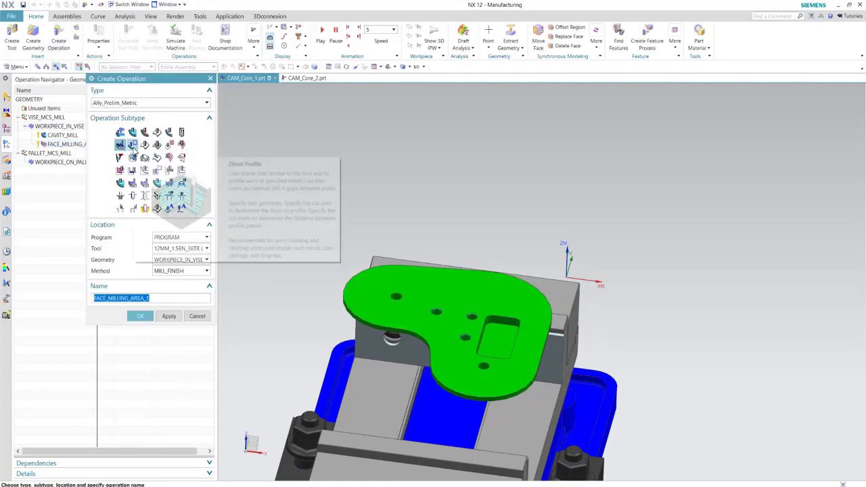
{"action": "left_click", "coordinate": [133, 145]}
{"action": "left_click", "coordinate": [175, 249]}
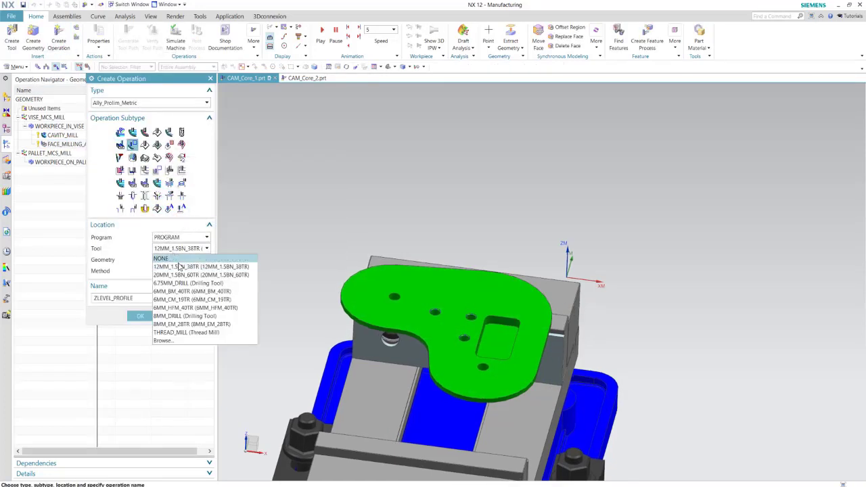
{"action": "left_click", "coordinate": [195, 324]}
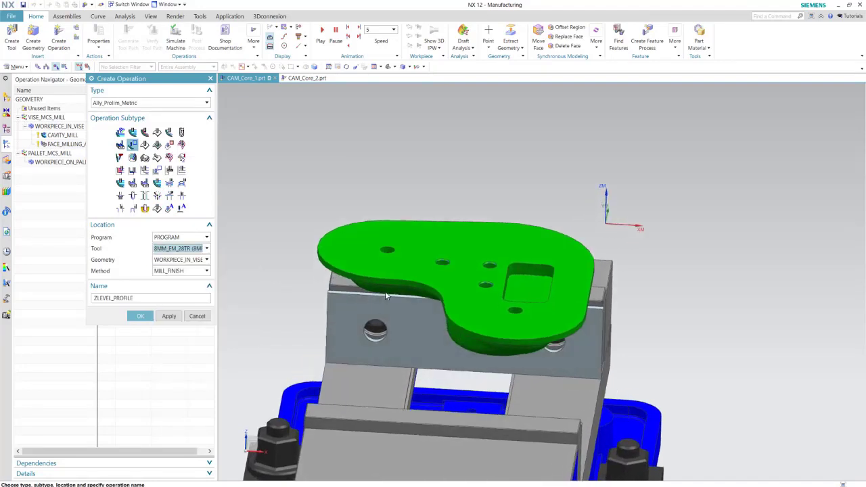
{"action": "left_click", "coordinate": [140, 317]}
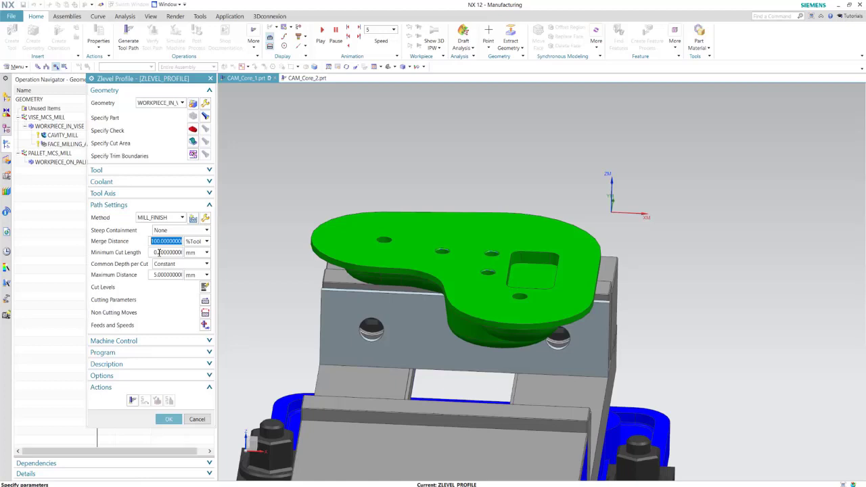
Specify the rectangular pocket's faces and the outer perimeter wall faces as the cut area, using the Tangent Faces rule
{"action": "left_click", "coordinate": [191, 142]}
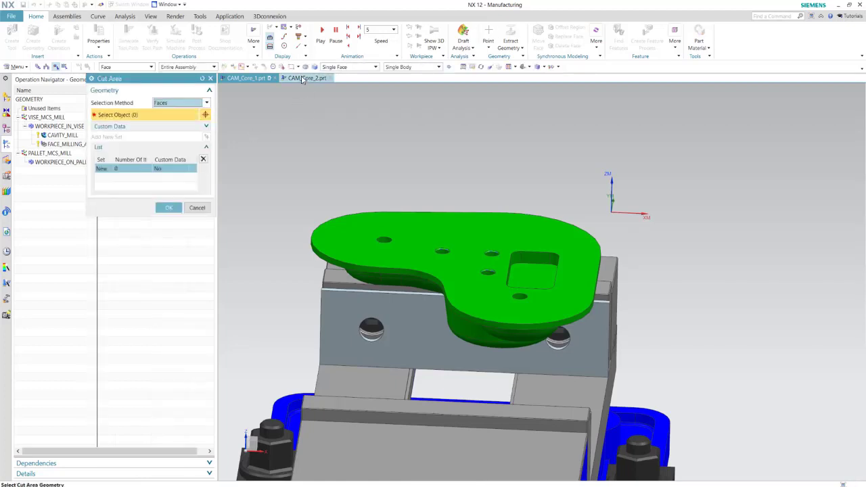
{"action": "left_click", "coordinate": [349, 67]}
{"action": "left_click", "coordinate": [345, 84]}
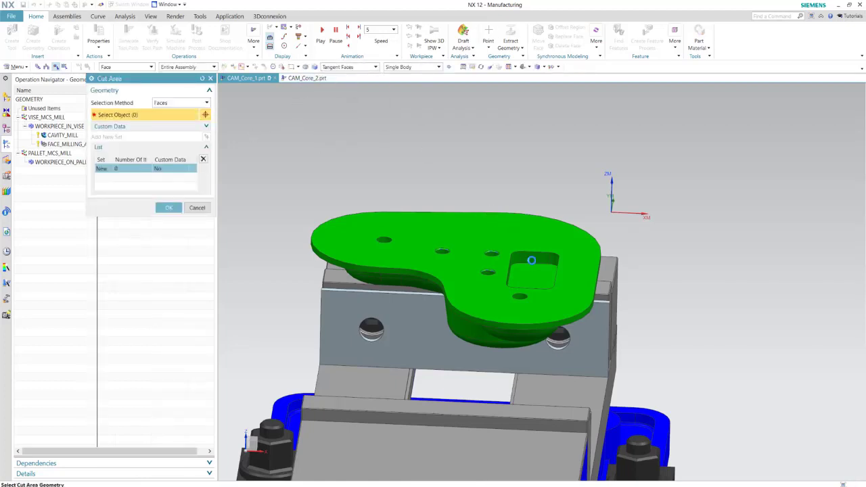
{"action": "left_click", "coordinate": [532, 261]}
{"action": "scroll", "coordinate": [376, 276], "scroll_direction": "up", "scroll_amount": 2}
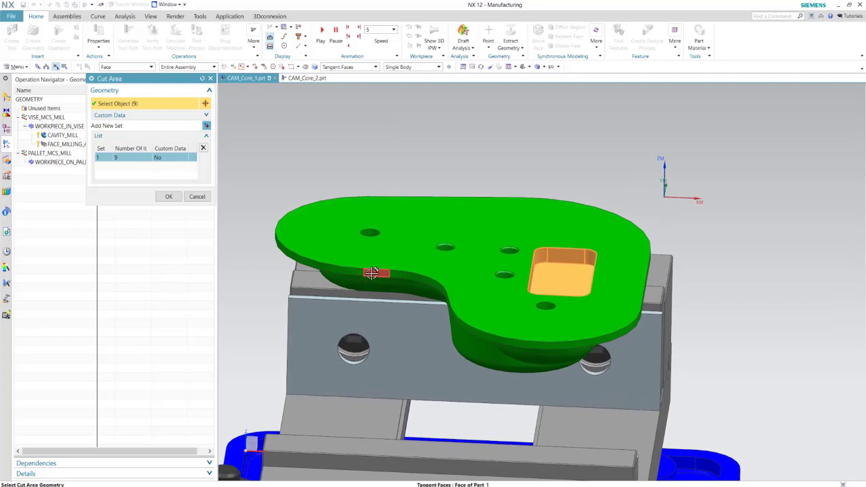
{"action": "left_click", "coordinate": [377, 273]}
{"action": "middle_click_drag", "start_coordinate": [427, 392], "coordinate": [514, 366]}
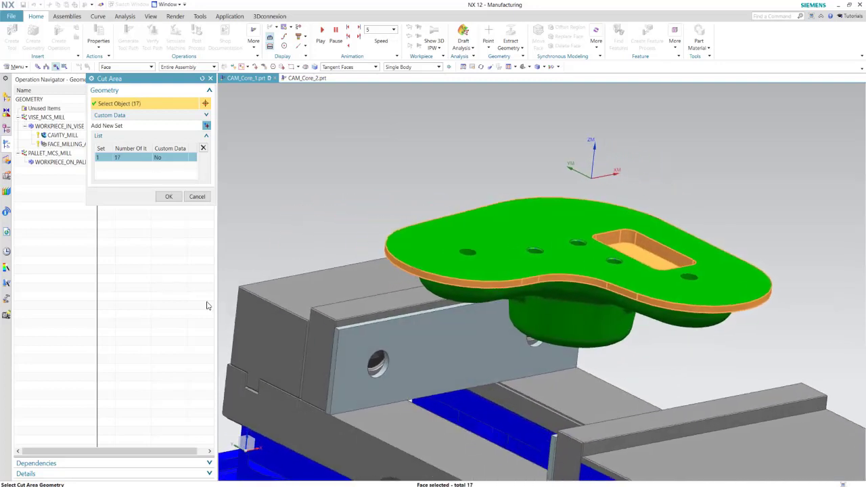
{"action": "left_click", "coordinate": [169, 197]}
Set the maximum distance per cut of the Z-level profile operation to 10 mm
{"action": "left_click", "coordinate": [162, 274]}
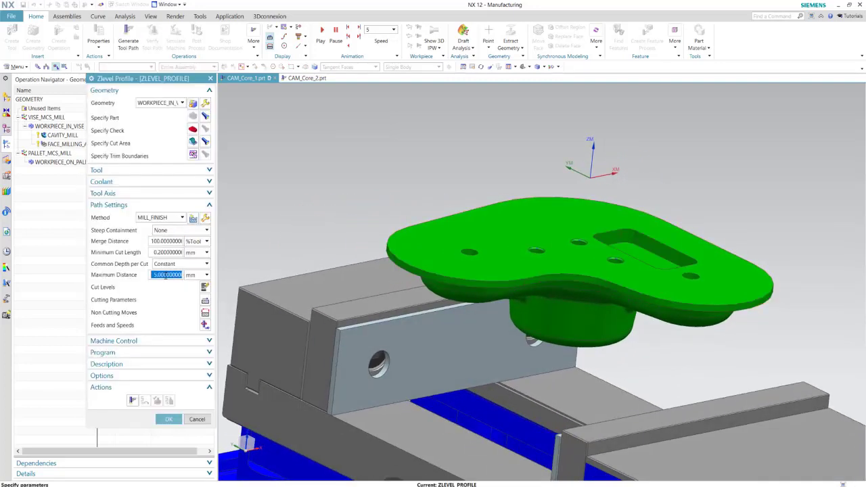
{"action": "type", "text": "10"}
{"action": "key", "text": "Tab"}
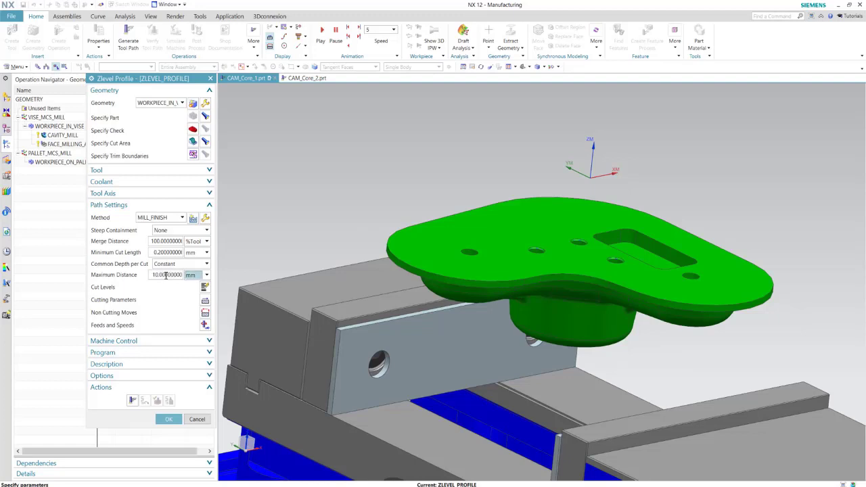
Enable Cut Between Levels in the cutting parameters, and generate and accept the Z-level profile tool path
{"action": "left_click", "coordinate": [204, 300]}
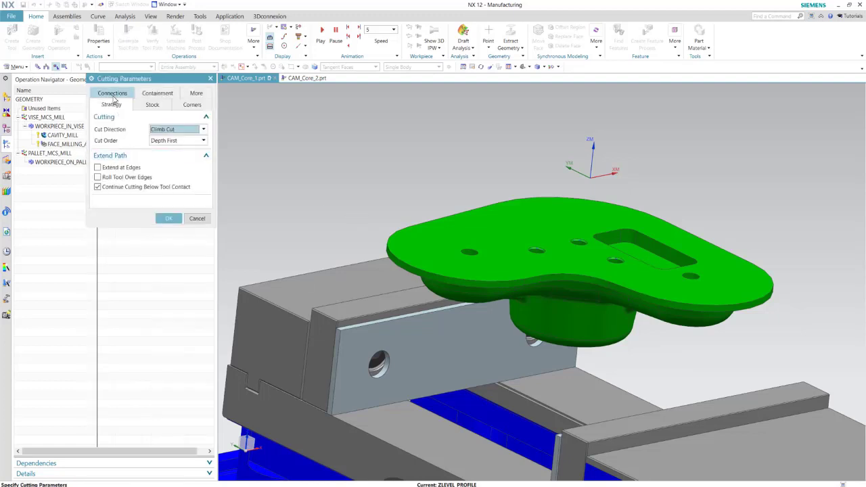
{"action": "left_click", "coordinate": [113, 98]}
{"action": "left_click", "coordinate": [116, 140]}
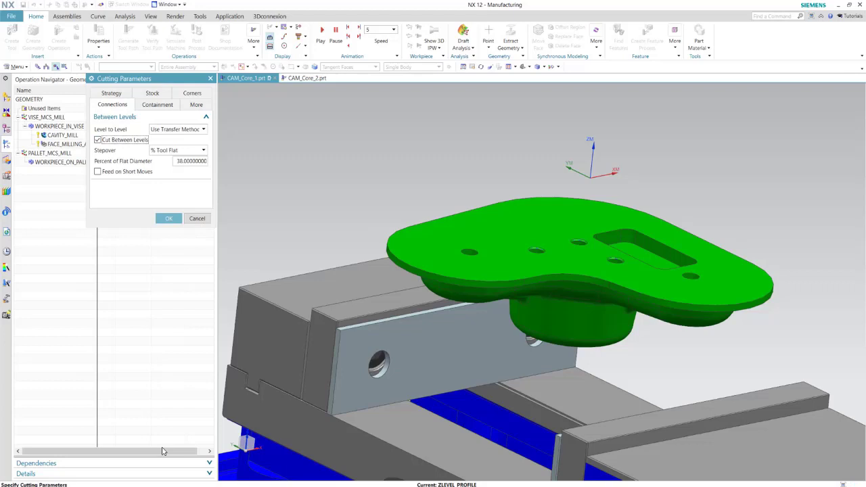
{"action": "key", "text": "Return"}
{"action": "left_click", "coordinate": [133, 400]}
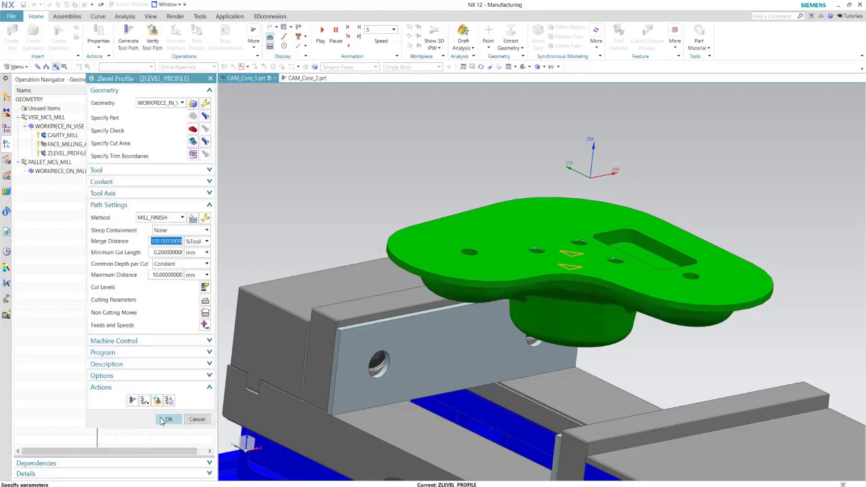
{"action": "left_click", "coordinate": [169, 419]}
Display the 3D in-process workpiece after the Z-level profile operation and inspect the machined plate and pocket
{"action": "left_click", "coordinate": [431, 31]}
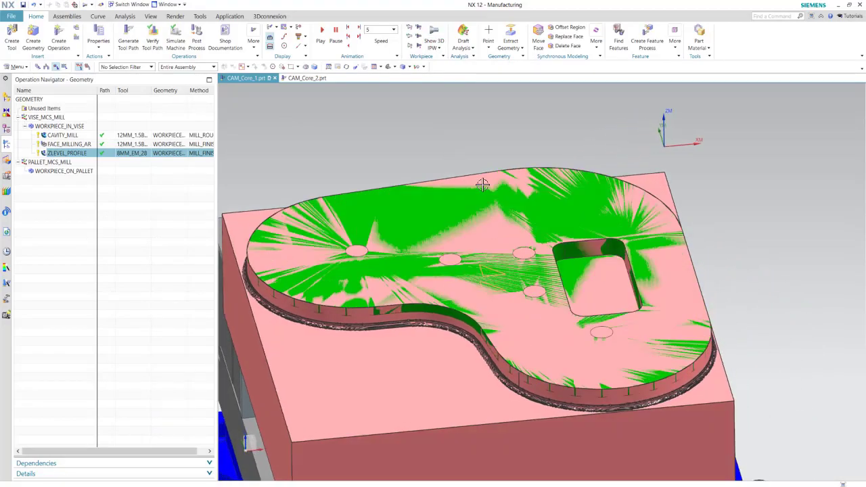
{"action": "mouse_move", "coordinate": [503, 236]}
{"action": "middle_mouse_down"}
{"action": "mouse_move", "coordinate": [574, 299]}
{"action": "mouse_move", "coordinate": [593, 240]}
{"action": "middle_mouse_up"}
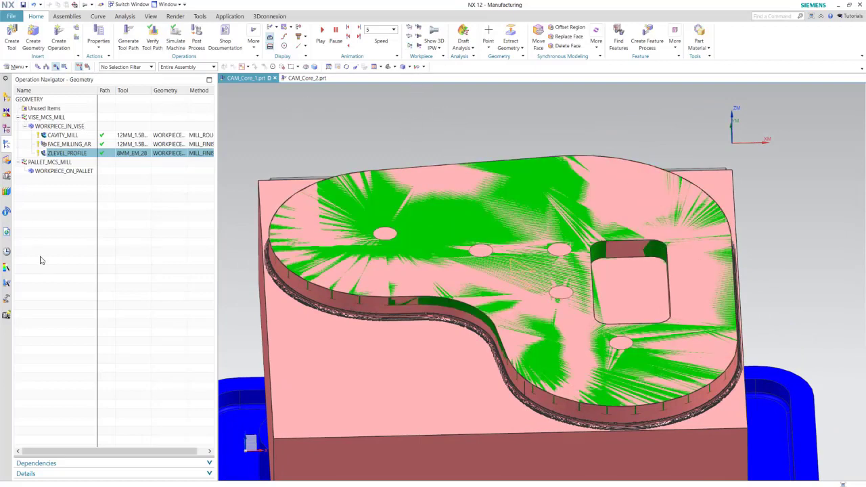
{"action": "left_click", "coordinate": [55, 228]}
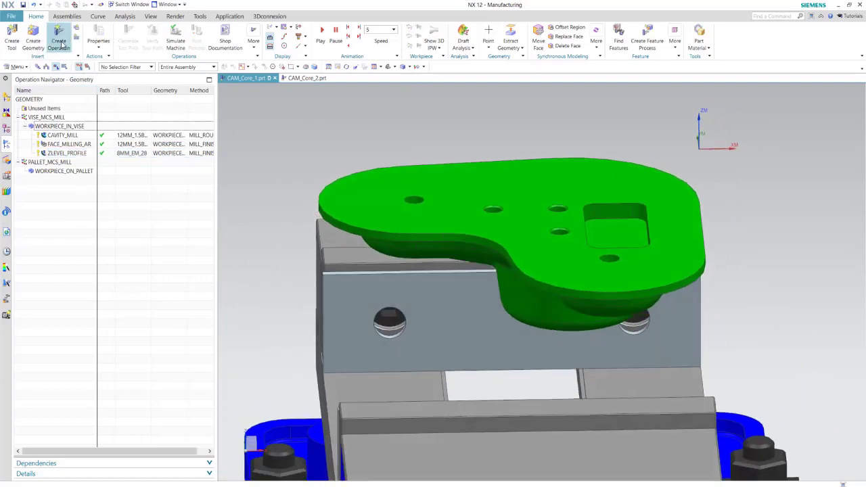
Create a DRILLING operation with tool 6.75MM_DRILL for WORKPIECE_IN_VISE using DRILL_METHOD
{"action": "left_click", "coordinate": [60, 43]}
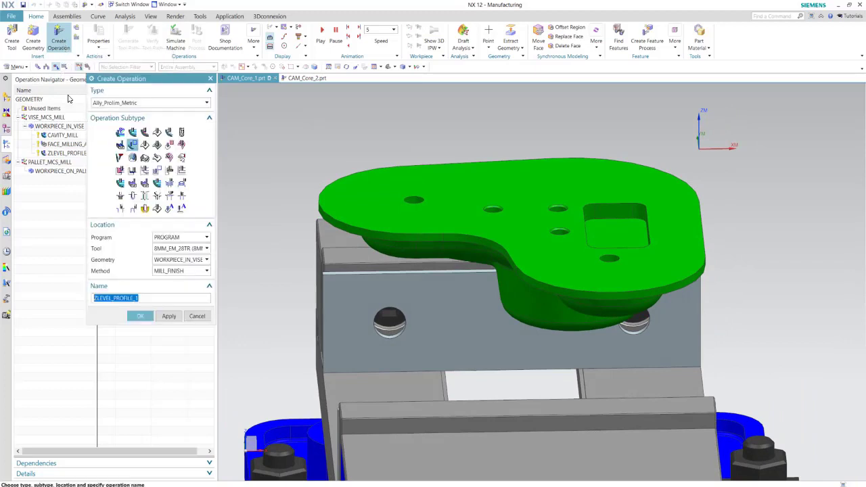
{"action": "left_click", "coordinate": [133, 195]}
{"action": "left_click", "coordinate": [178, 249]}
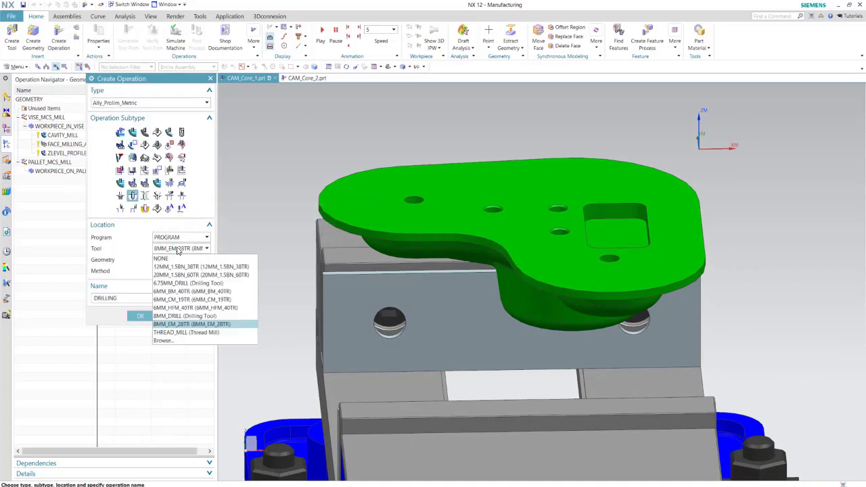
{"action": "left_click", "coordinate": [194, 286]}
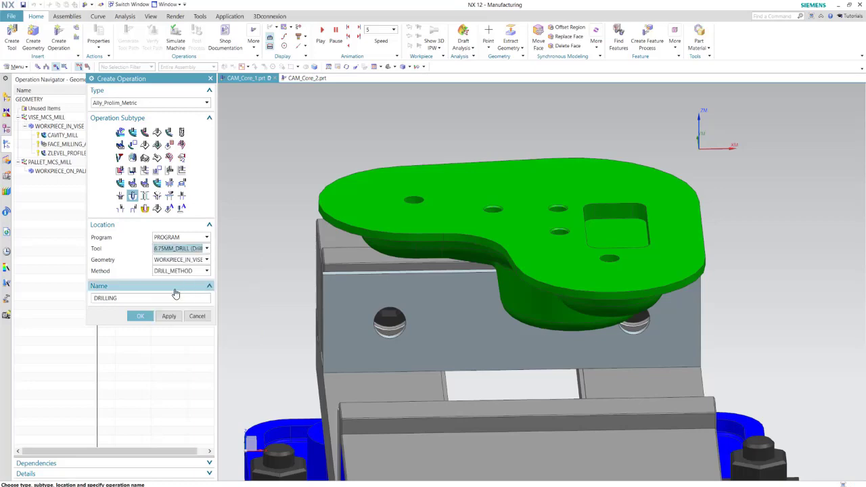
{"action": "left_click", "coordinate": [141, 317]}
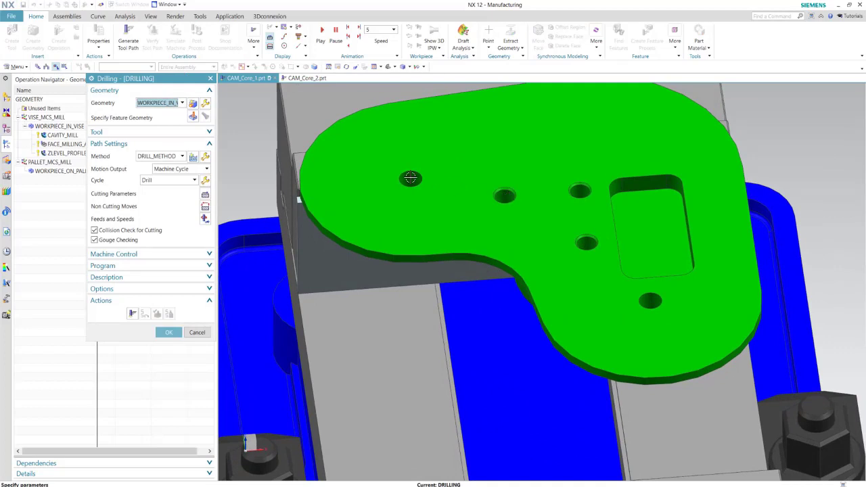
Specify the three clustered holes beside the rectangular pocket as feature geometry for the drilling operation
{"action": "left_click", "coordinate": [192, 116]}
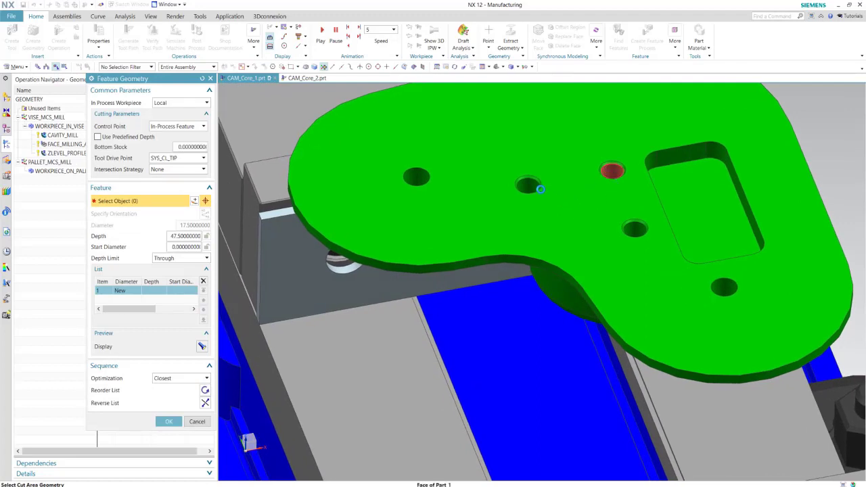
{"action": "left_click", "coordinate": [528, 183]}
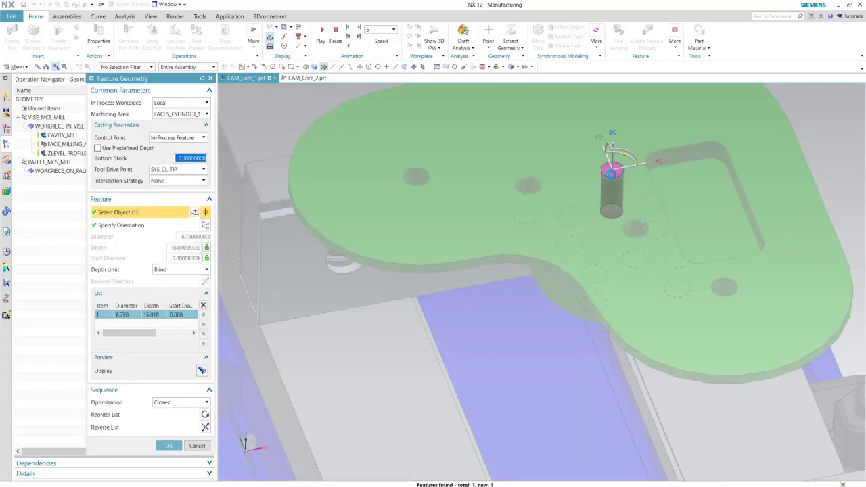
{"action": "middle_click_drag", "start_coordinate": [634, 222], "coordinate": [613, 259]}
{"action": "scroll", "coordinate": [613, 259], "scroll_direction": "up", "scroll_amount": 1}
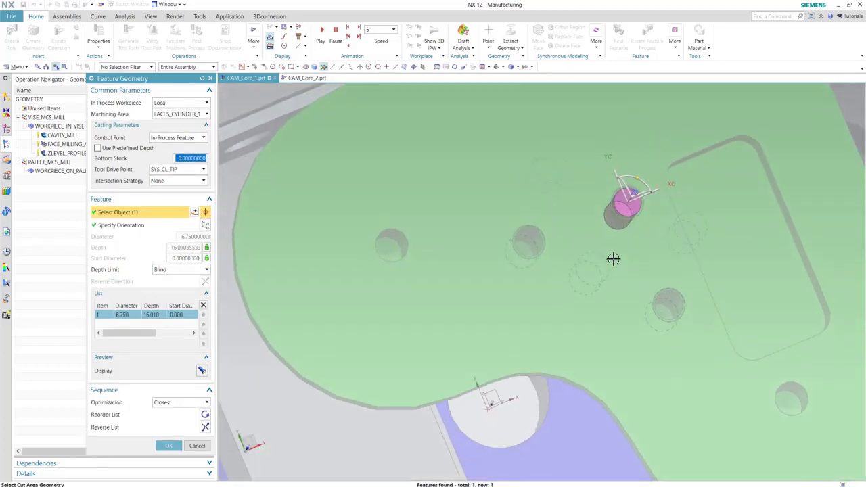
{"action": "left_click", "coordinate": [534, 240]}
{"action": "middle_click_drag", "start_coordinate": [644, 310], "coordinate": [667, 292]}
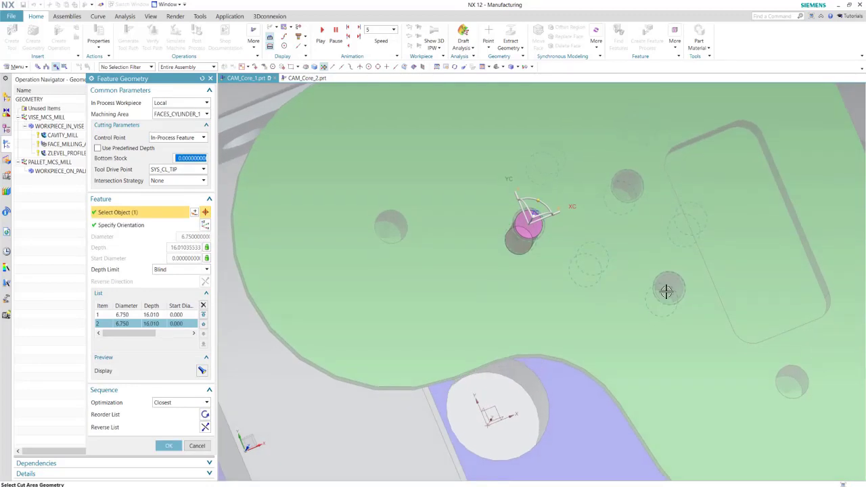
{"action": "left_click", "coordinate": [675, 303]}
{"action": "middle_click_drag", "start_coordinate": [676, 352], "coordinate": [801, 299]}
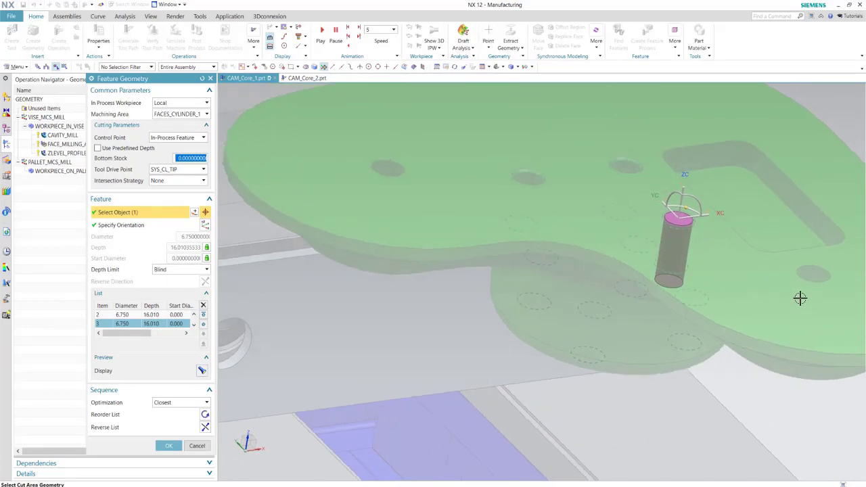
Add the hole in the lobe below the pocket to the drilling features, and generate and accept the tool path
{"action": "left_click", "coordinate": [817, 273]}
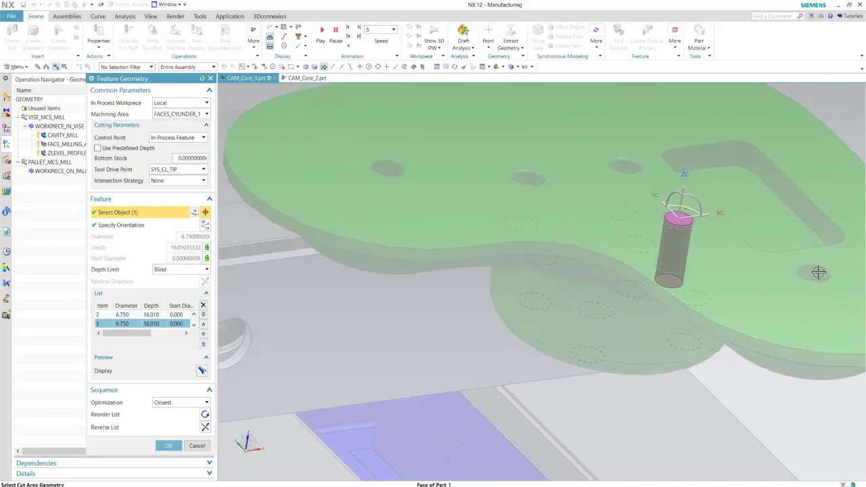
{"action": "middle_click_drag", "start_coordinate": [443, 288], "coordinate": [758, 306]}
{"action": "scroll", "coordinate": [759, 306], "scroll_direction": "up", "scroll_amount": 5}
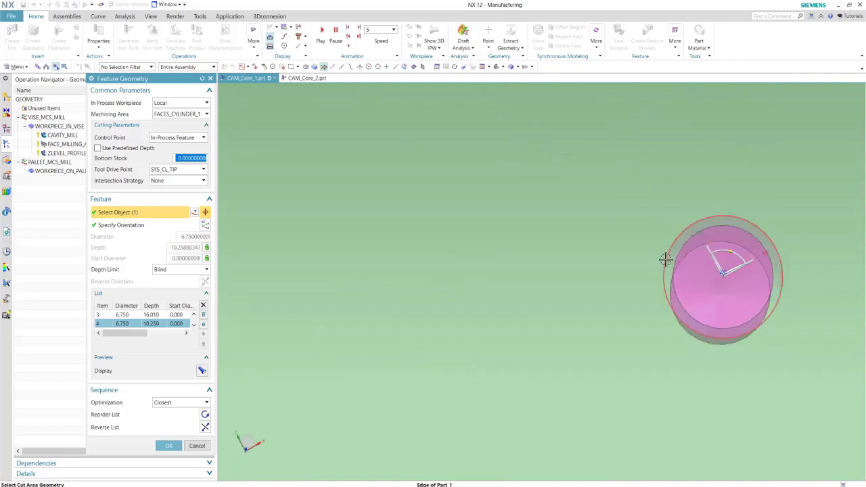
{"action": "scroll", "coordinate": [501, 300], "scroll_direction": "down", "scroll_amount": 5}
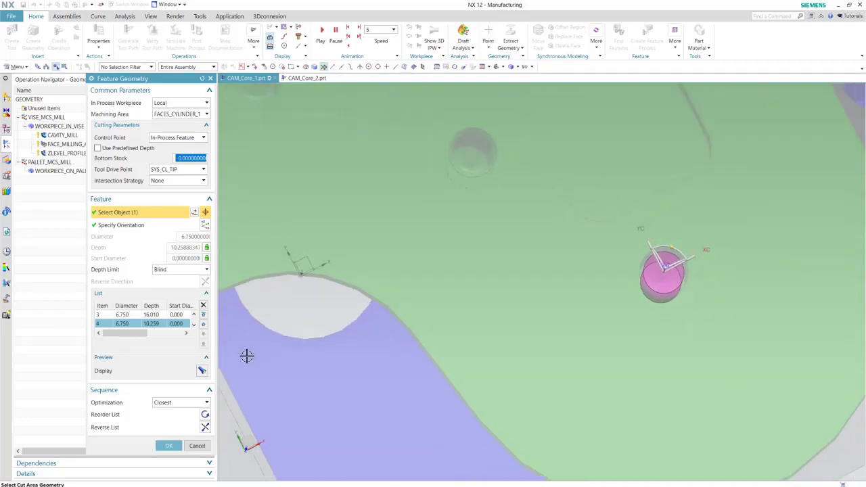
{"action": "left_click", "coordinate": [168, 445]}
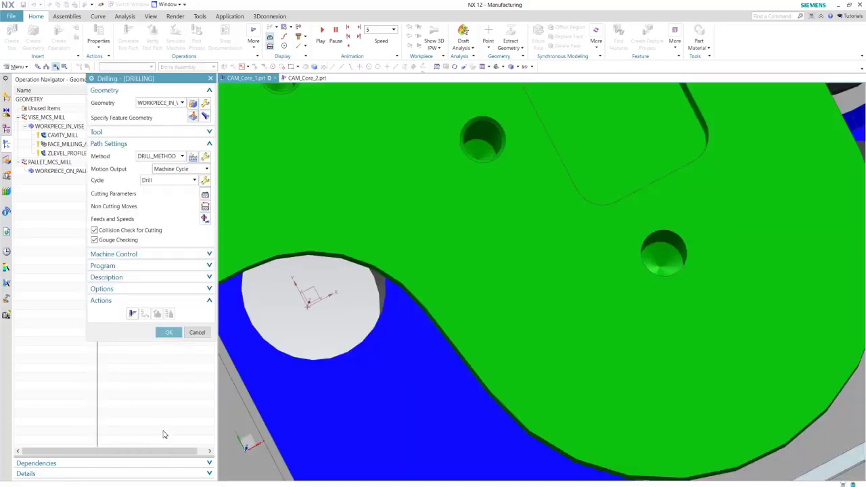
{"action": "left_click", "coordinate": [133, 314]}
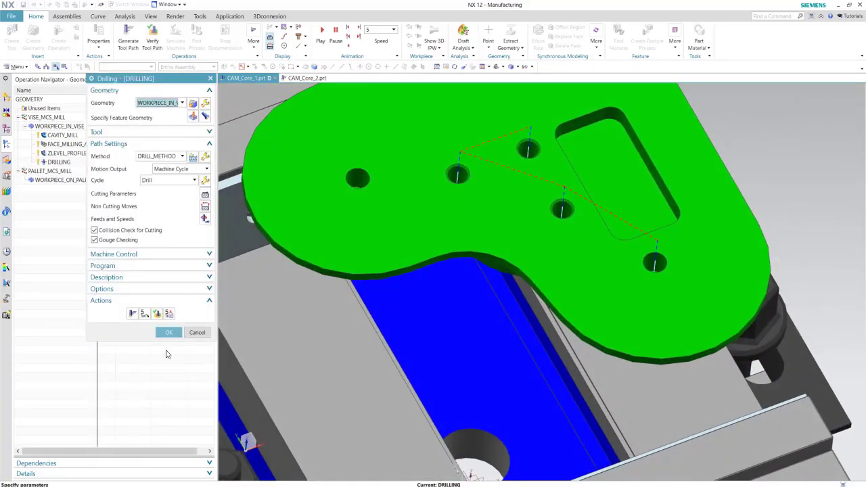
{"action": "left_click", "coordinate": [169, 332]}
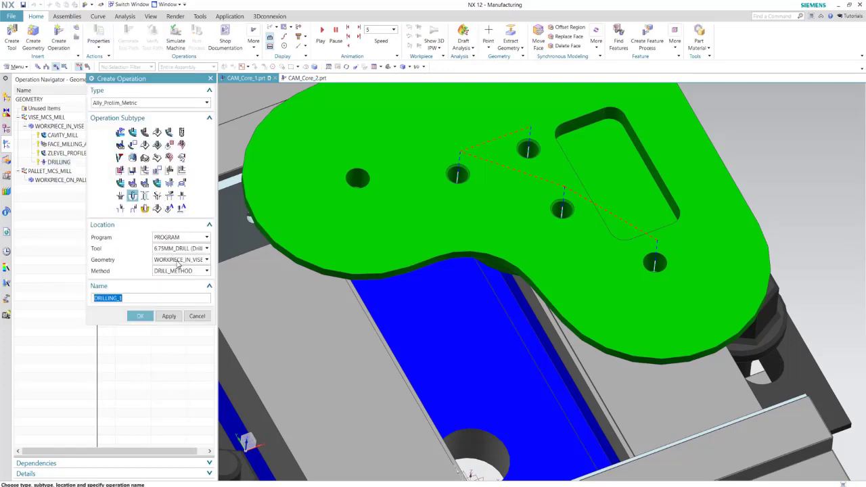
Create a second DRILLING operation for WORKPIECE_IN_VISE with tool 8MM_DRILL
{"action": "left_click", "coordinate": [179, 248]}
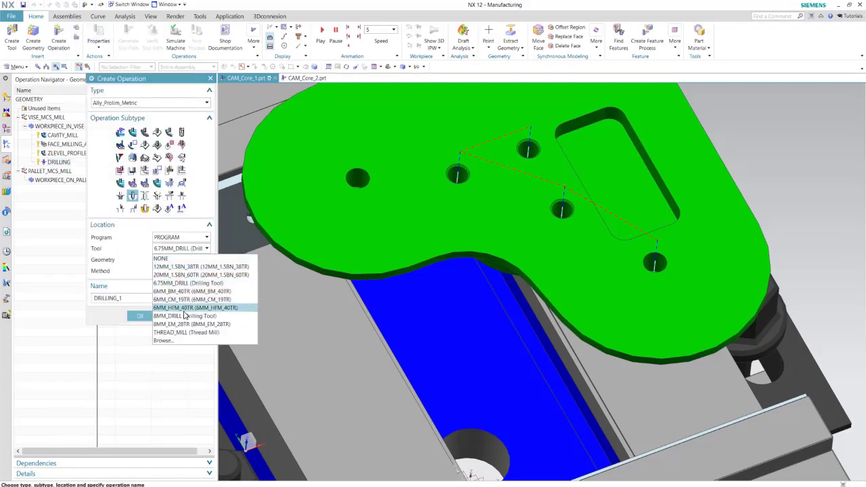
{"action": "left_click", "coordinate": [184, 316]}
{"action": "left_click", "coordinate": [141, 316]}
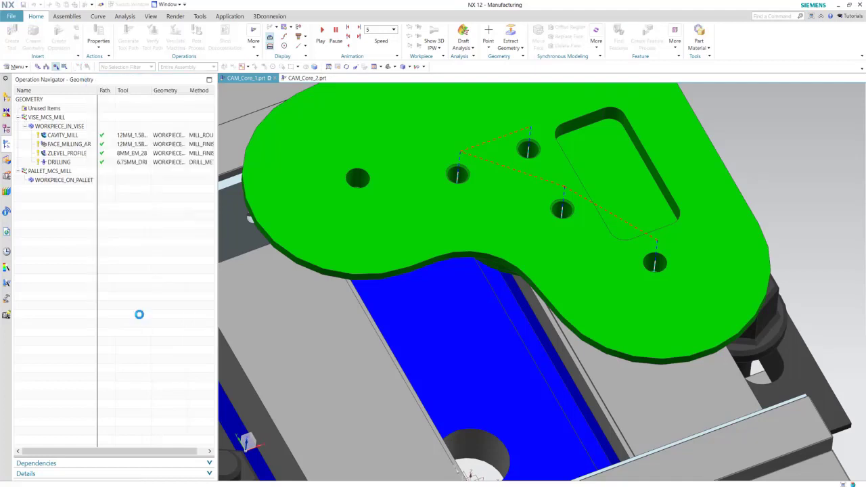
Specify the two outermost holes, one in each lobe, as 8 mm drilling features, and generate and accept the tool path
{"action": "left_click", "coordinate": [193, 118]}
{"action": "middle_click_drag", "start_coordinate": [303, 203], "coordinate": [320, 176]}
{"action": "left_click", "coordinate": [365, 161]}
{"action": "scroll", "coordinate": [410, 248], "scroll_direction": "up", "scroll_amount": 3}
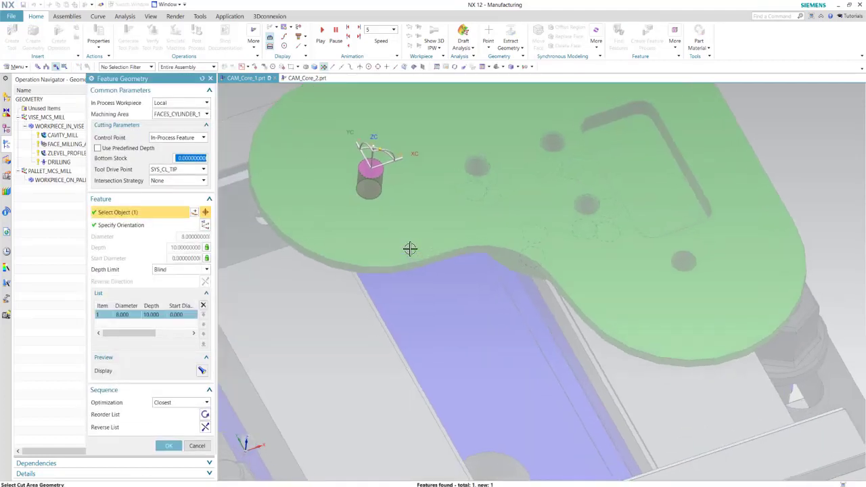
{"action": "mouse_move", "coordinate": [410, 222]}
{"action": "middle_mouse_down"}
{"action": "mouse_move", "coordinate": [419, 226]}
{"action": "mouse_move", "coordinate": [412, 221]}
{"action": "middle_mouse_up"}
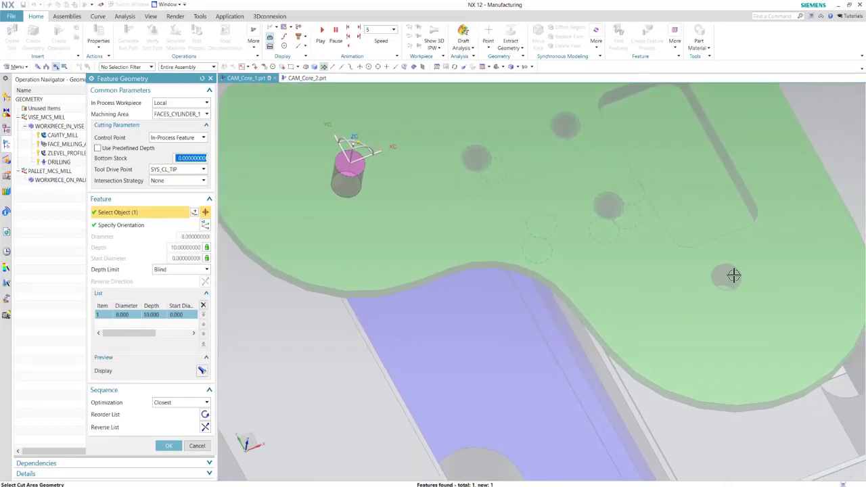
{"action": "left_click", "coordinate": [730, 283]}
{"action": "middle_click_drag", "start_coordinate": [764, 326], "coordinate": [771, 311]}
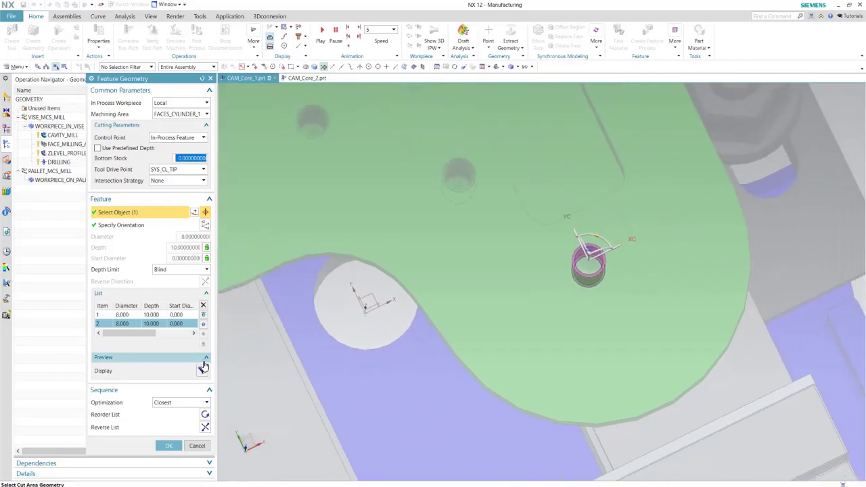
{"action": "left_click", "coordinate": [169, 446]}
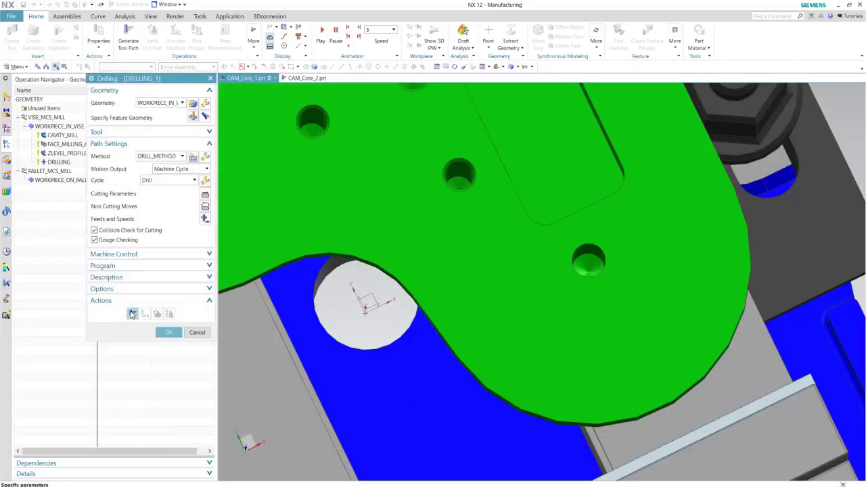
{"action": "left_click", "coordinate": [132, 314]}
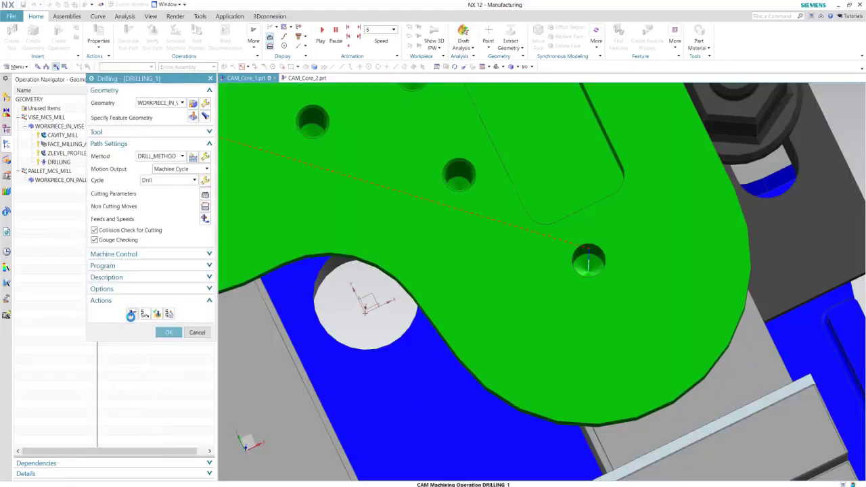
{"action": "left_click", "coordinate": [169, 335]}
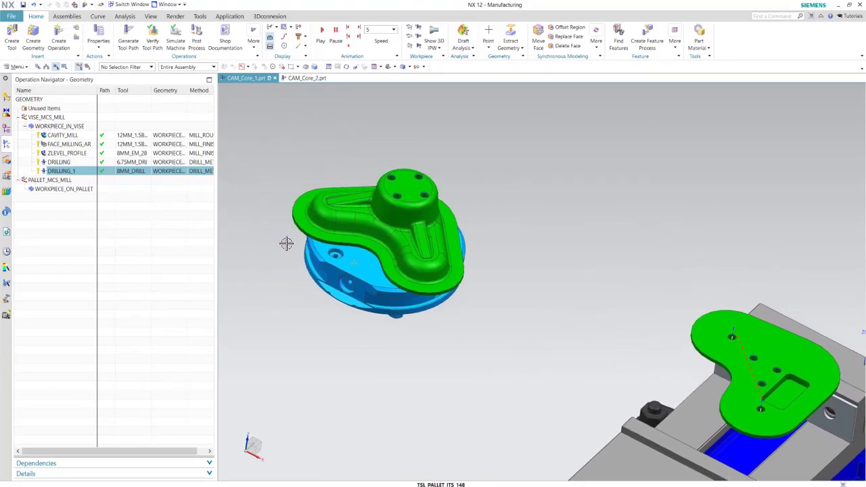
Specify the core body mounted on the pallet as the part geometry of WORKPIECE_ON_PALLET
{"action": "double_click", "coordinate": [59, 189]}
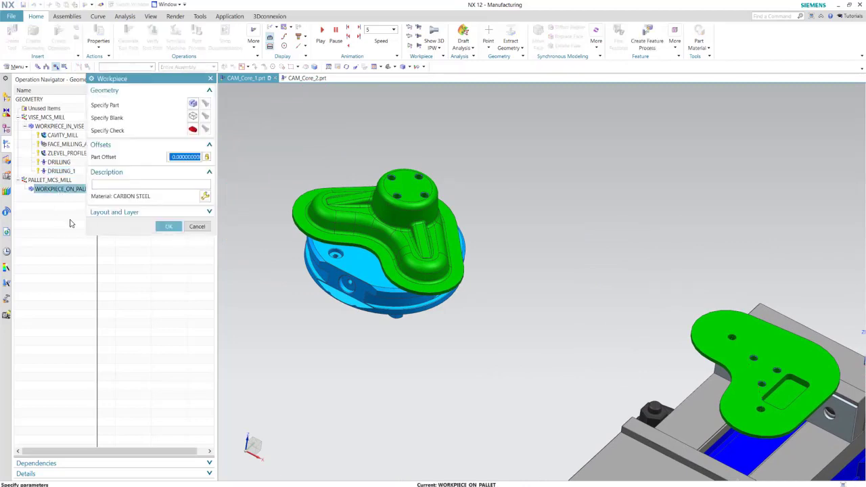
{"action": "left_click", "coordinate": [193, 106]}
{"action": "left_click", "coordinate": [401, 230]}
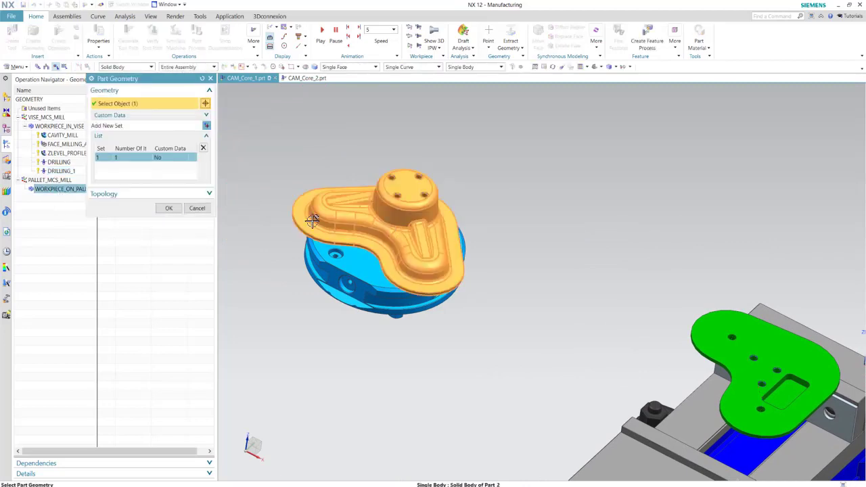
{"action": "left_click", "coordinate": [178, 210]}
Define the pallet workpiece's blank as IPW - In Process Workpiece sourced from WORKPIECE_IN_VISE, and accept the workpiece
{"action": "left_click", "coordinate": [192, 118]}
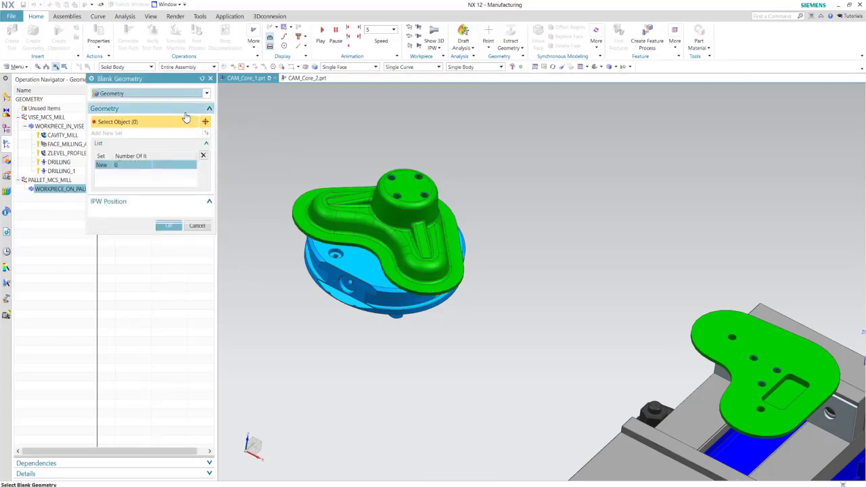
{"action": "left_click", "coordinate": [193, 95]}
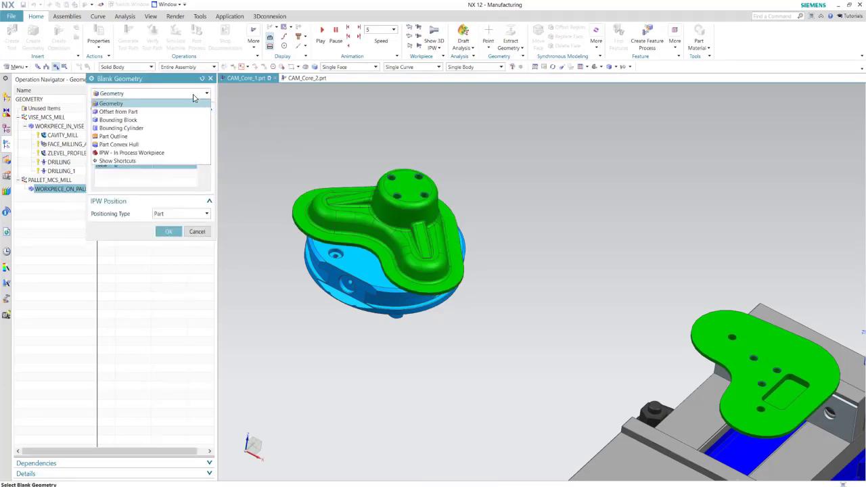
{"action": "left_click", "coordinate": [142, 154]}
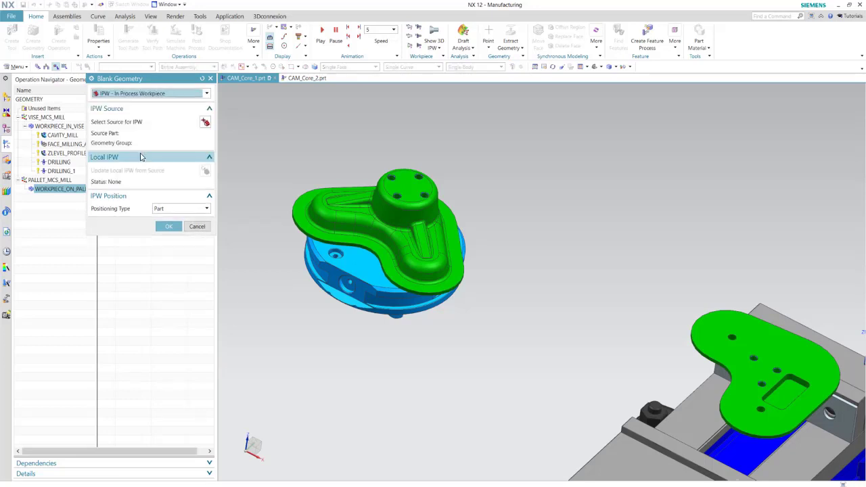
{"action": "left_click", "coordinate": [204, 122]}
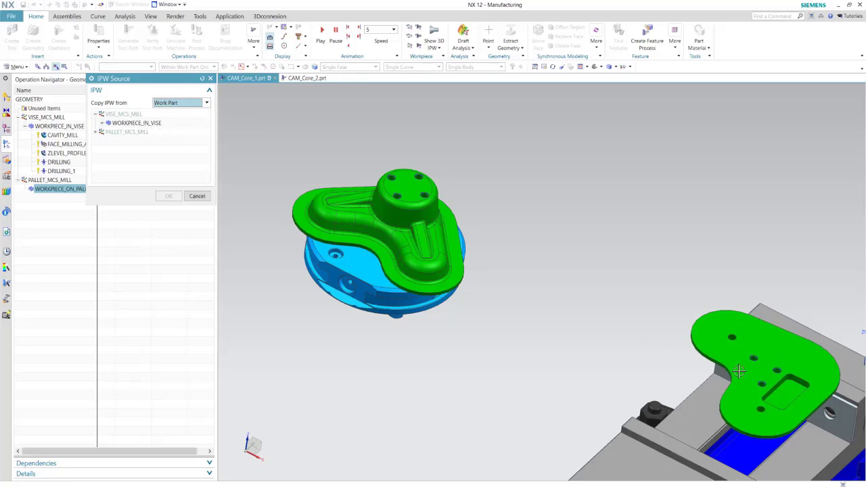
{"action": "left_click", "coordinate": [134, 124]}
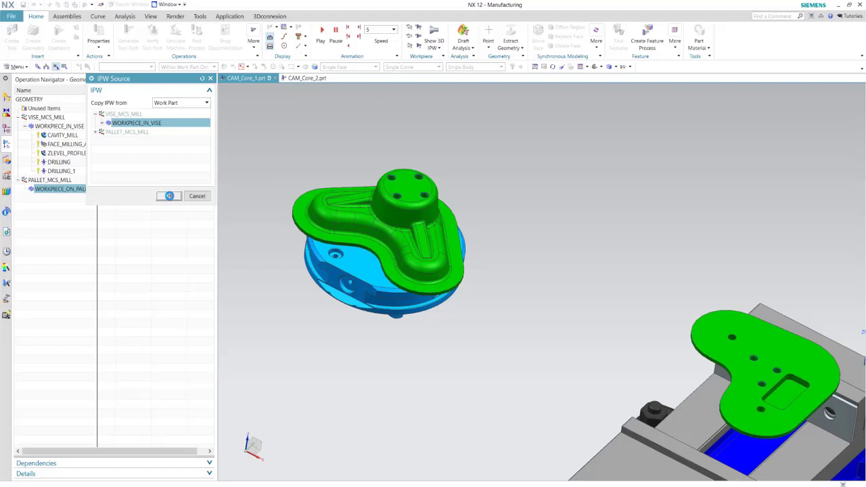
{"action": "left_click", "coordinate": [168, 195]}
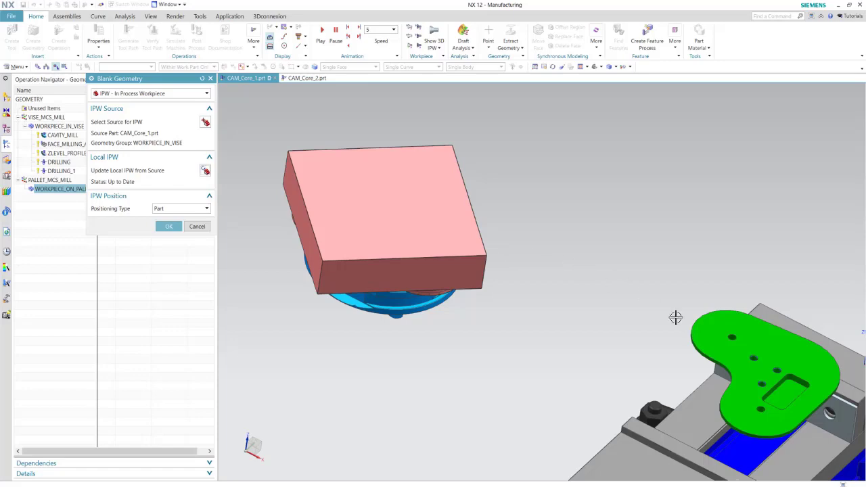
{"action": "middle_click_drag", "start_coordinate": [744, 374], "coordinate": [699, 340]}
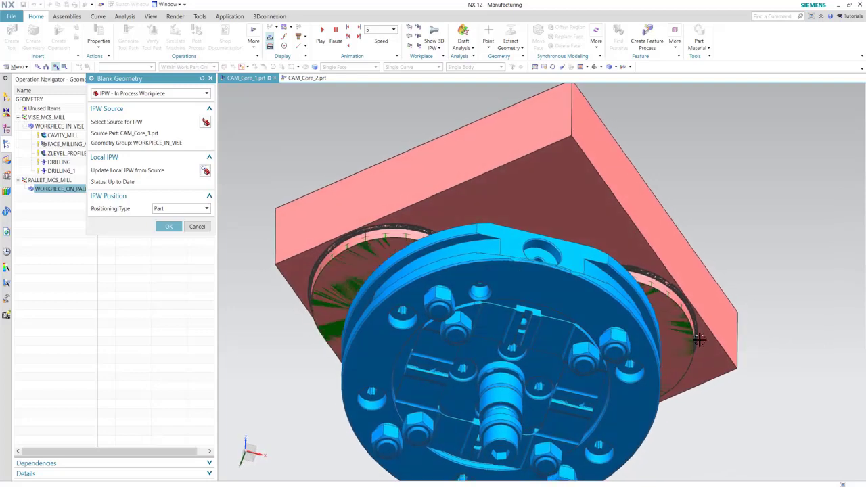
{"action": "middle_click_drag", "start_coordinate": [804, 354], "coordinate": [800, 339]}
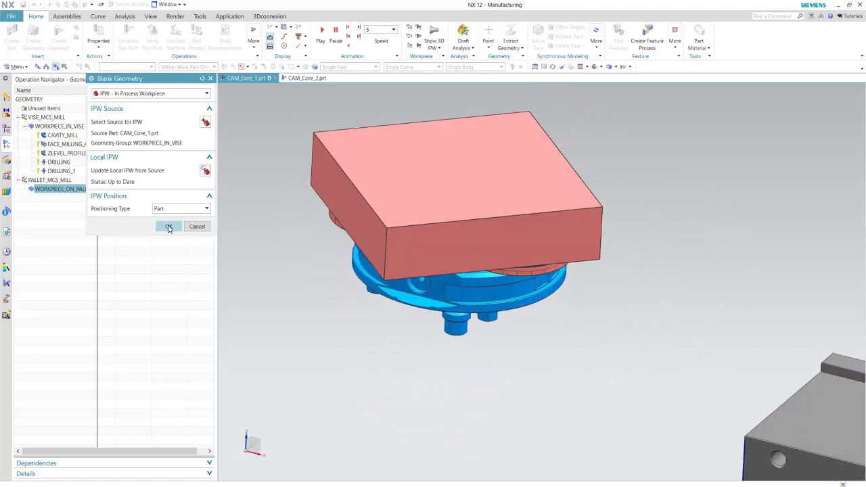
{"action": "left_click", "coordinate": [166, 228]}
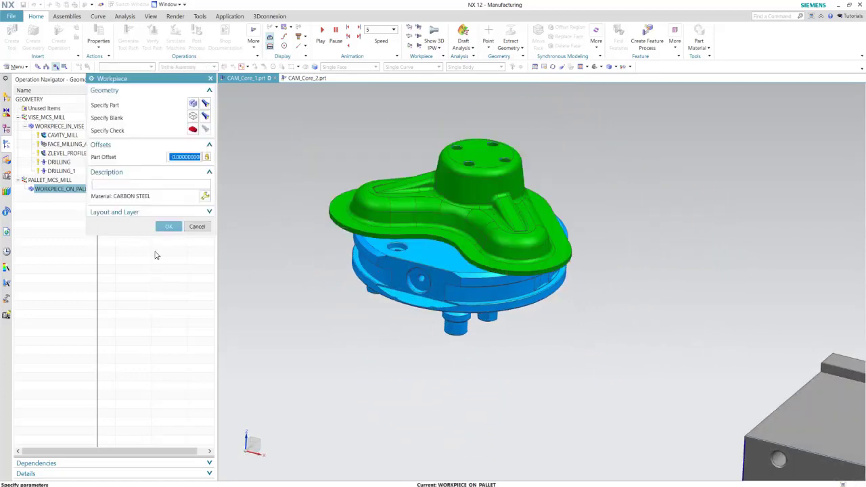
{"action": "left_click", "coordinate": [168, 225]}
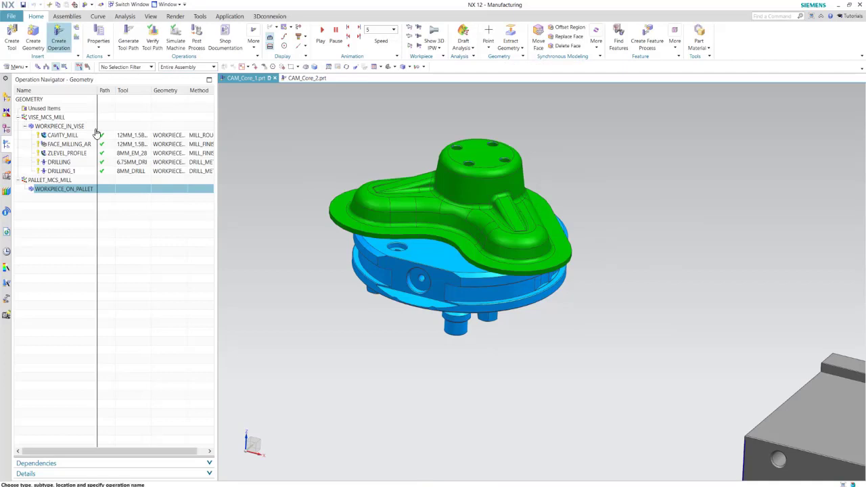
Create an ADAPTIVE_MILLING operation for WORKPIECE_ON_PALLET with tool 20MM_1.5BN_60TR and method MILL_SEMI_FINISH
{"action": "left_click", "coordinate": [59, 34]}
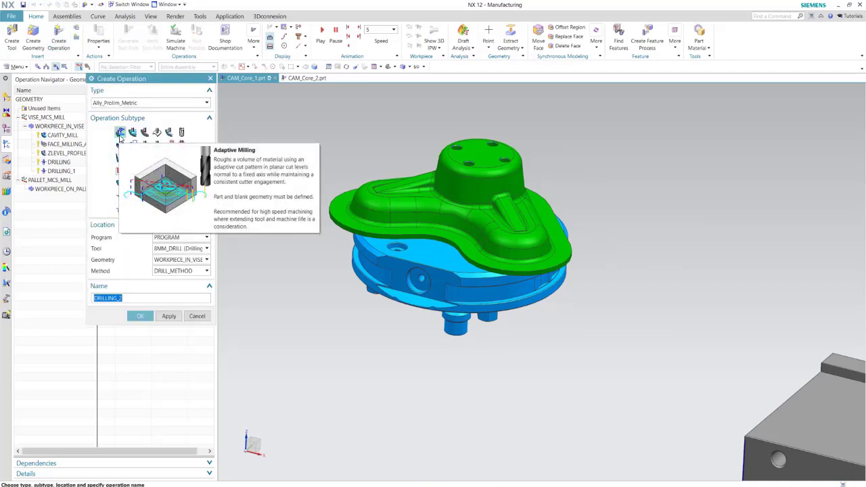
{"action": "left_click", "coordinate": [120, 132]}
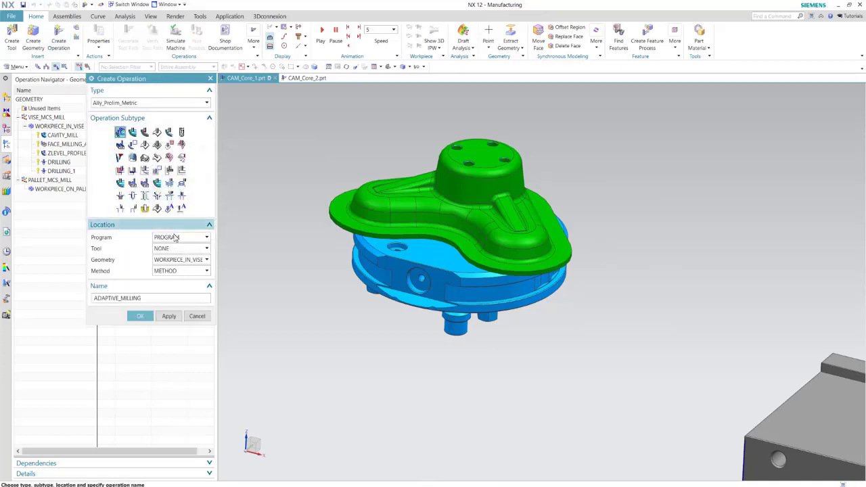
{"action": "left_click", "coordinate": [181, 248]}
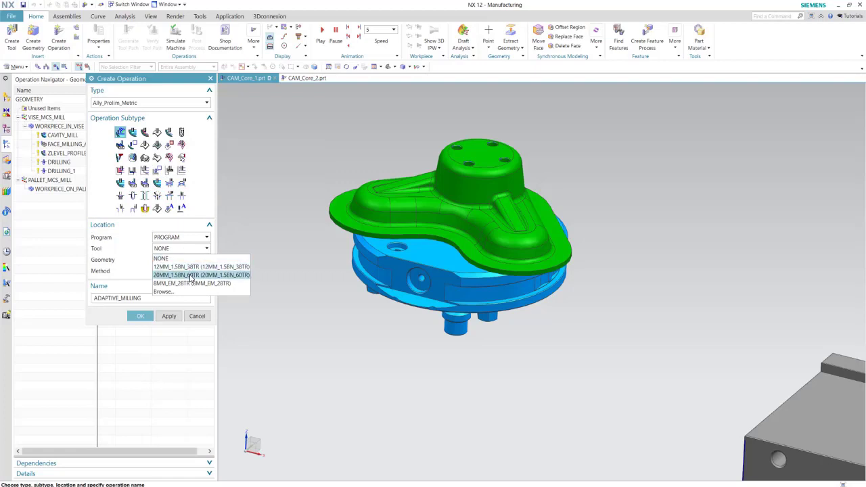
{"action": "left_click", "coordinate": [192, 275]}
{"action": "left_click", "coordinate": [184, 264]}
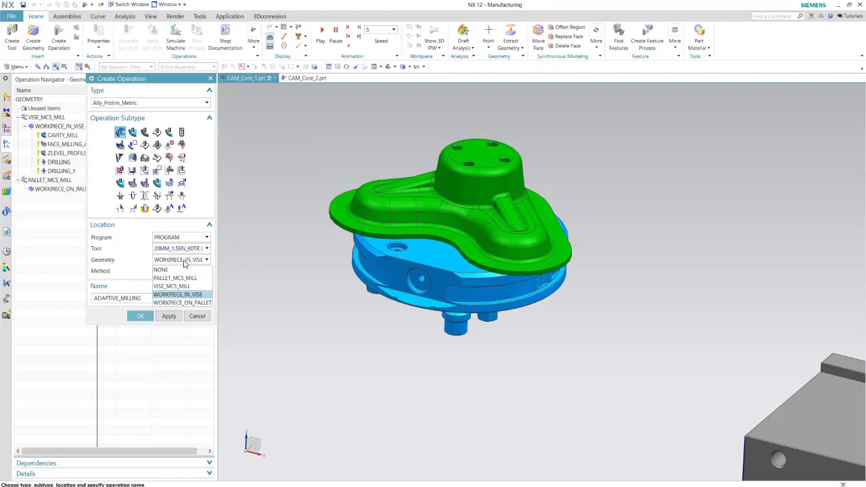
{"action": "left_click", "coordinate": [193, 302]}
{"action": "left_click", "coordinate": [181, 271]}
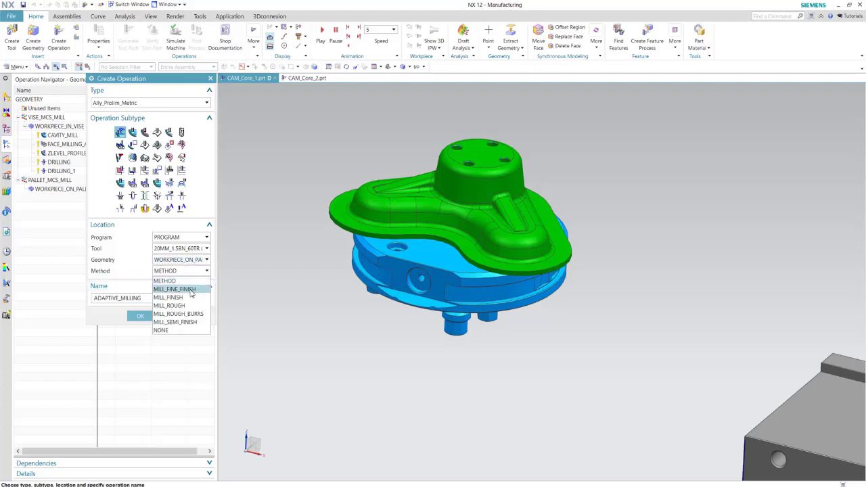
{"action": "left_click", "coordinate": [186, 323]}
{"action": "left_click", "coordinate": [139, 316]}
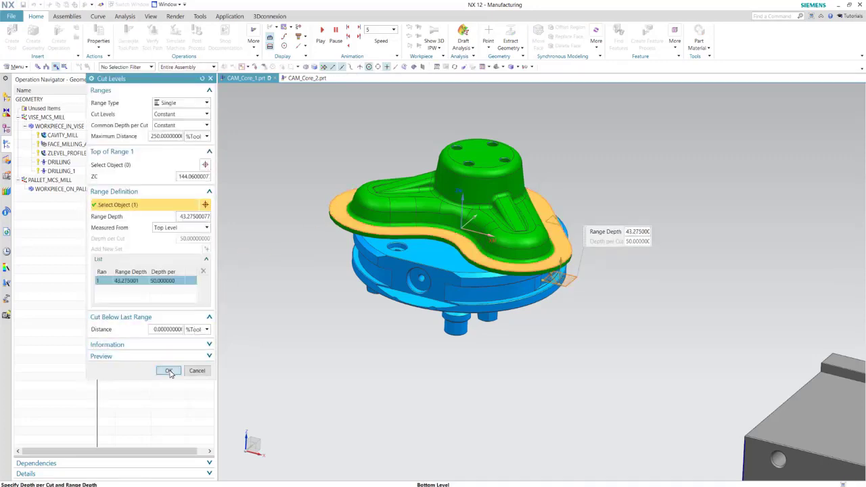
Limit the adaptive milling cut levels to the flange's upper face, and generate and accept the tool path
{"action": "left_click", "coordinate": [168, 370]}
{"action": "left_click", "coordinate": [132, 376]}
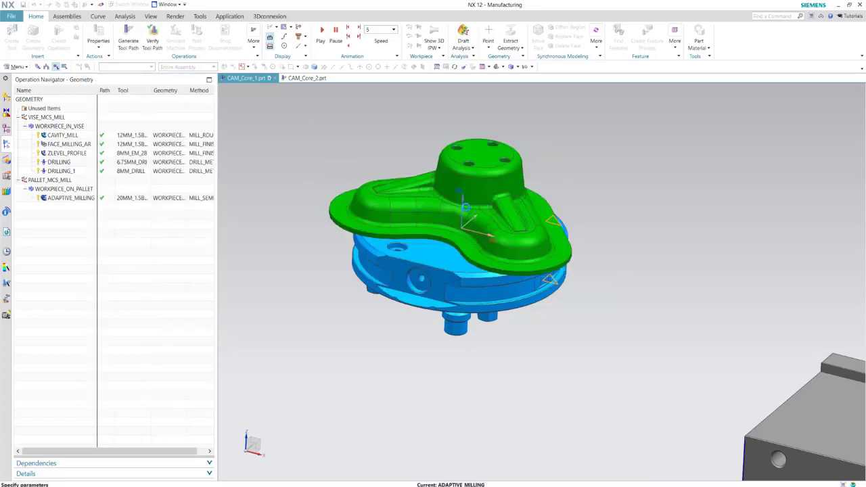
{"action": "left_click", "coordinate": [168, 396]}
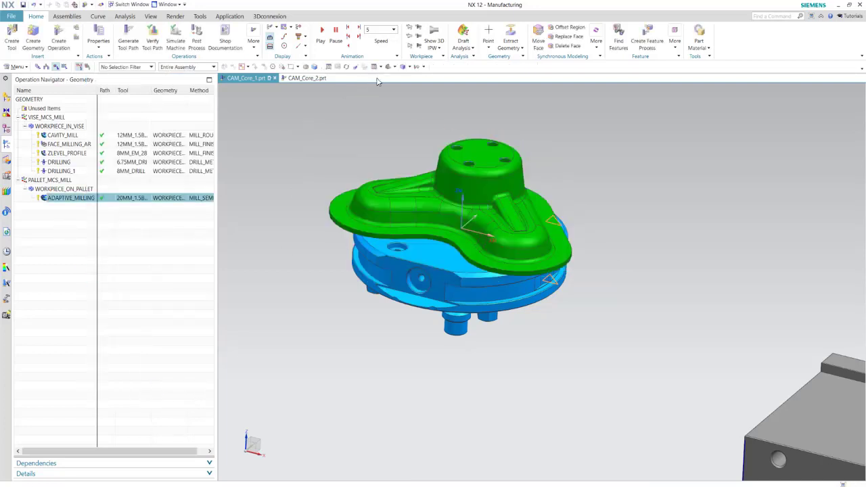
Show the 3D in-process workpiece of the adaptive milling operation and examine the stock left around the boss and ribs
{"action": "left_click", "coordinate": [433, 40]}
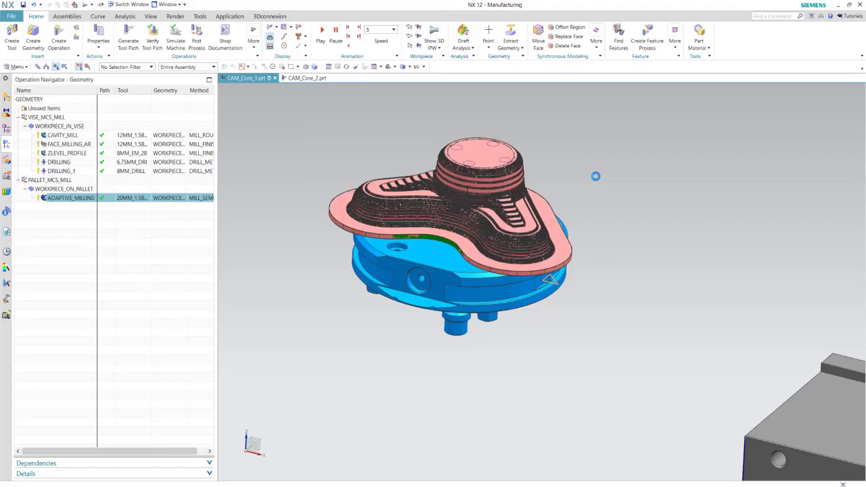
{"action": "scroll", "coordinate": [525, 265], "scroll_direction": "up", "scroll_amount": 5}
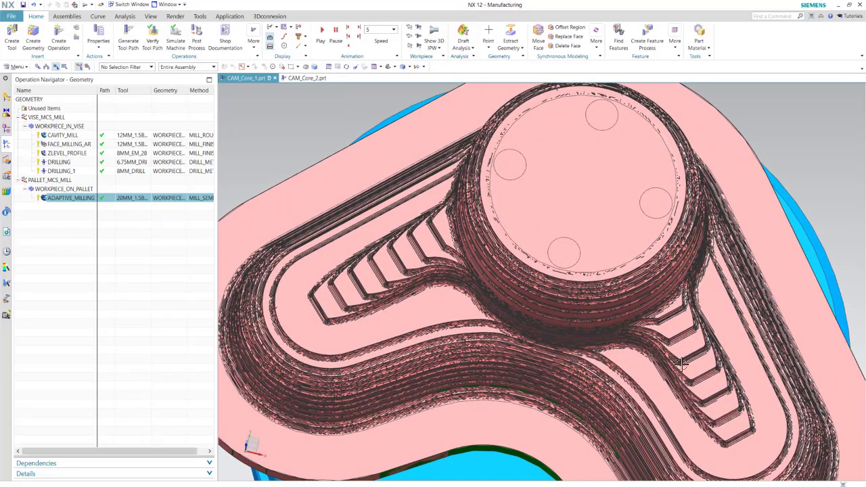
{"action": "key", "text": "Home"}
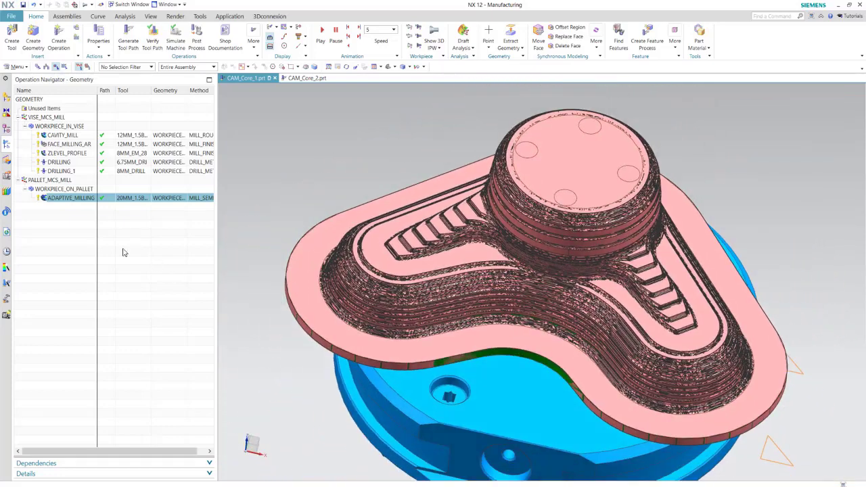
{"action": "left_click", "coordinate": [48, 230]}
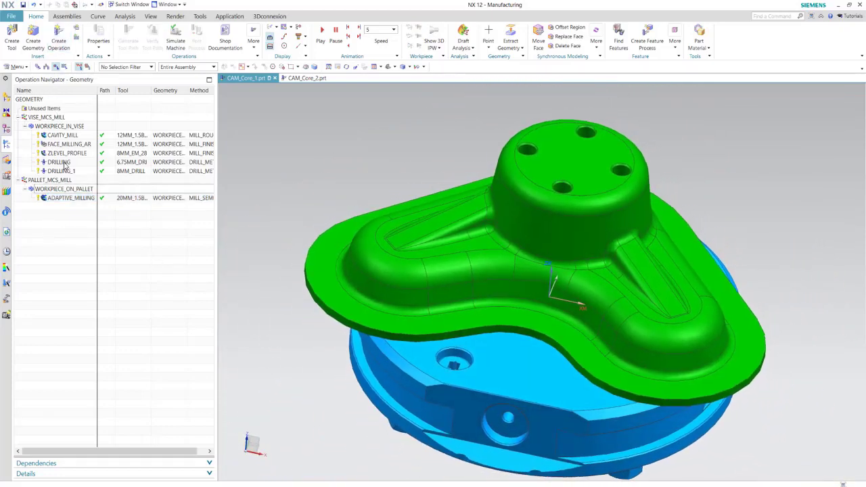
Create a REST_MILLING operation for WORKPIECE_ON_PALLET with tool 6MM_HFM_40TR and method MILL_ROUGH
{"action": "left_click", "coordinate": [59, 42]}
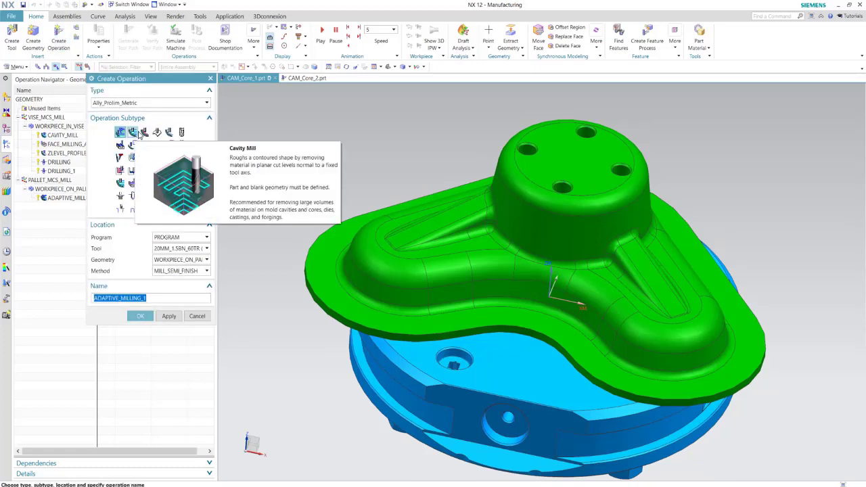
{"action": "left_click", "coordinate": [144, 132]}
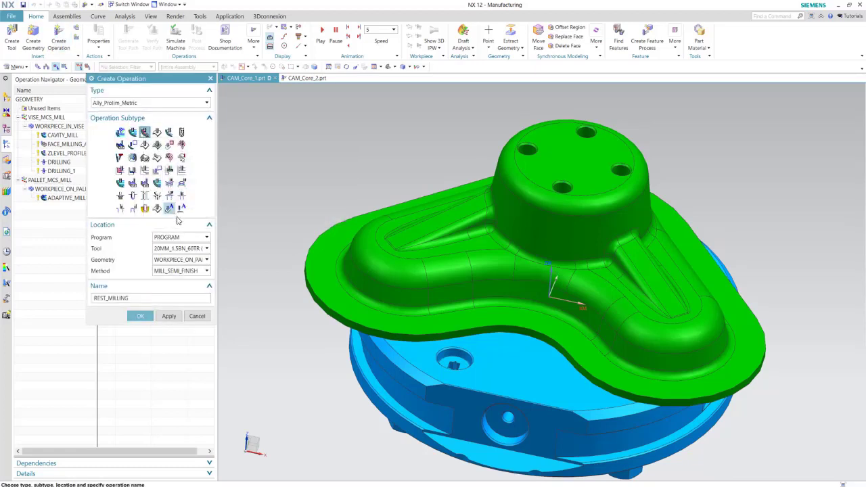
{"action": "left_click", "coordinate": [190, 249]}
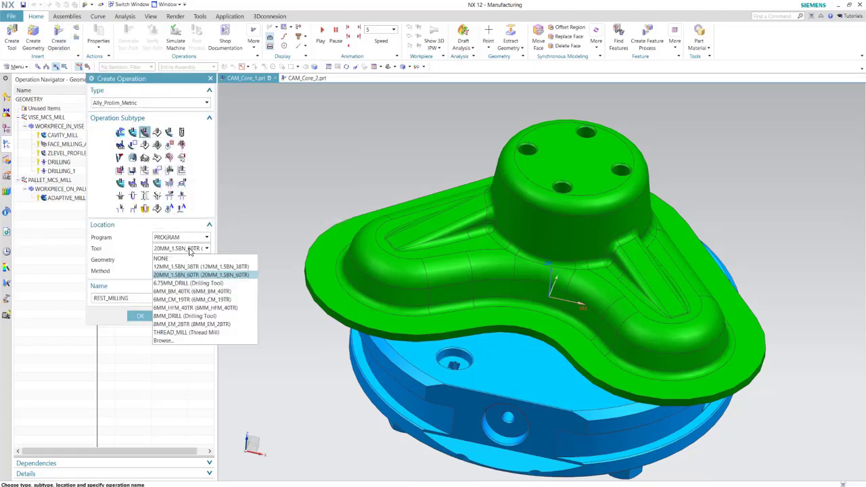
{"action": "left_click", "coordinate": [200, 310]}
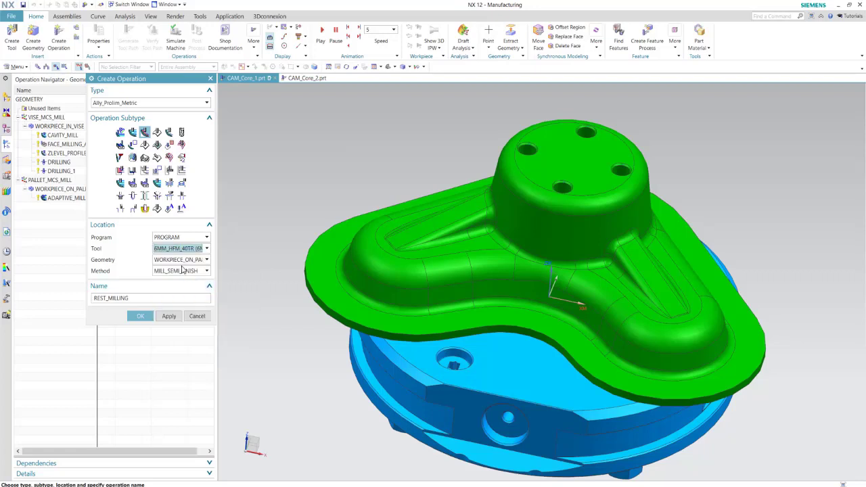
{"action": "left_click", "coordinate": [183, 271]}
{"action": "left_click", "coordinate": [184, 309]}
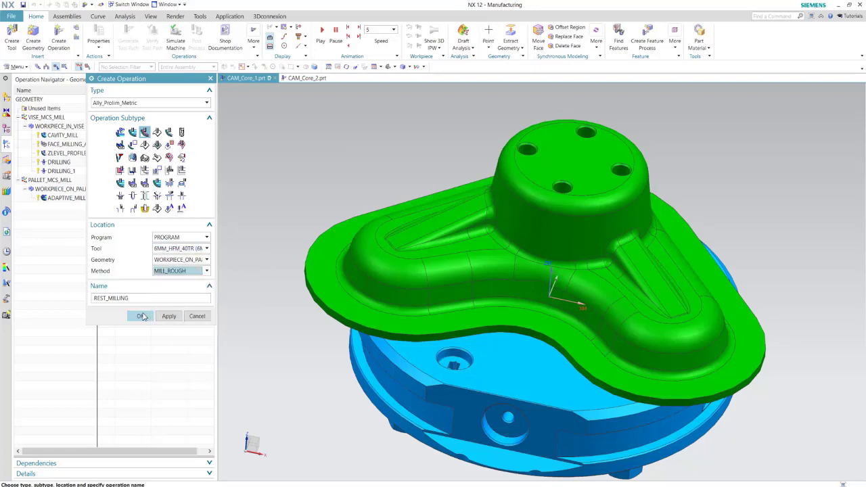
{"action": "left_click", "coordinate": [140, 316]}
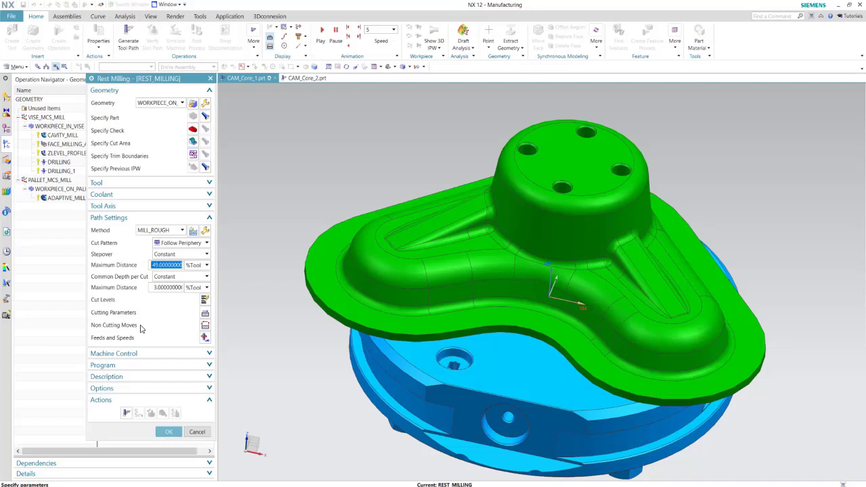
Generate the rest milling tool path with the default path settings and accept the operation
{"action": "left_click", "coordinate": [126, 413]}
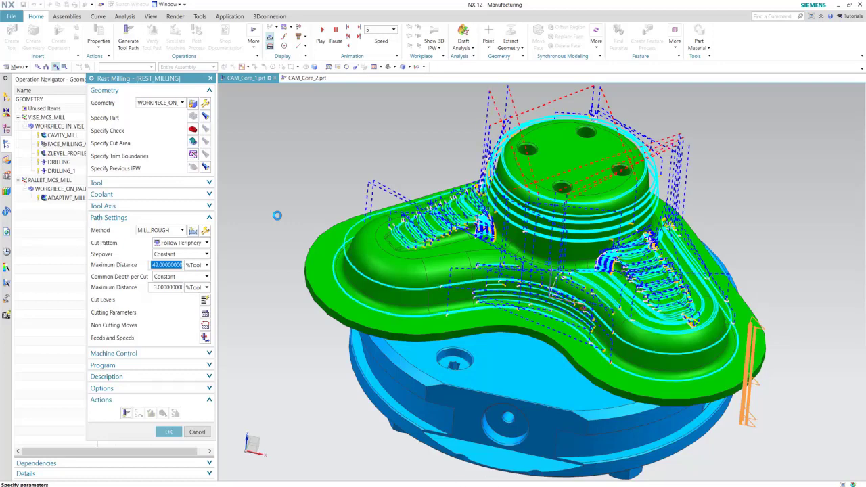
{"action": "left_click", "coordinate": [431, 260]}
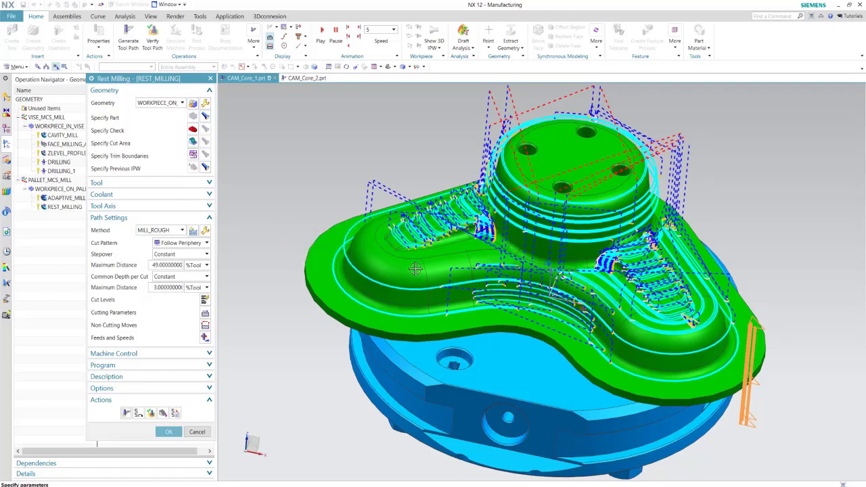
{"action": "left_click", "coordinate": [169, 432]}
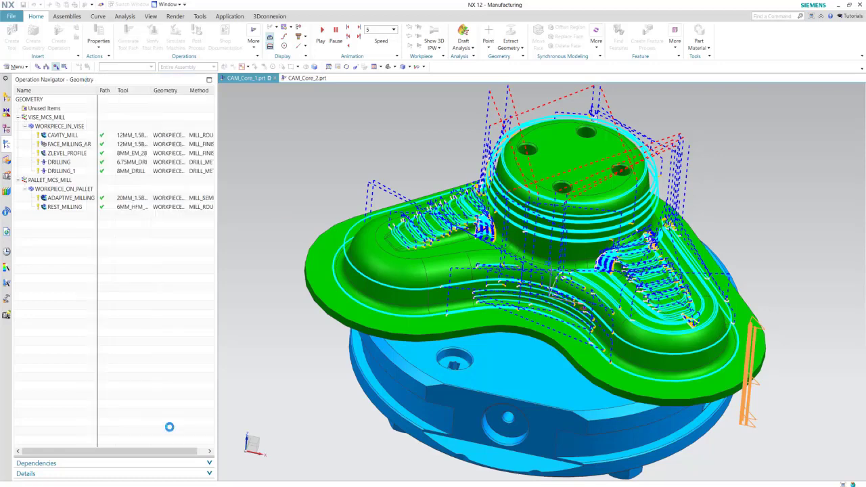
Reopen the rest milling operation and examine its 3D in-process workpiece for remaining stock on the core
{"action": "double_click", "coordinate": [65, 208]}
{"action": "double_click", "coordinate": [64, 207]}
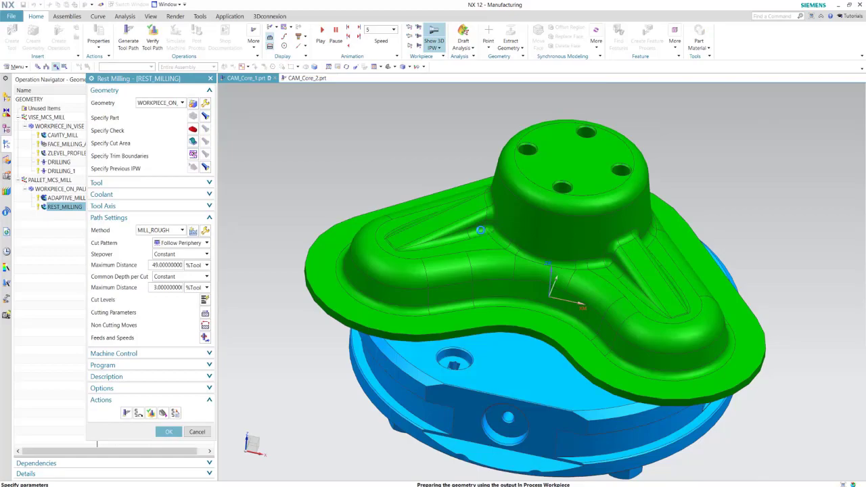
{"action": "middle_click_drag", "start_coordinate": [431, 145], "coordinate": [511, 216]}
{"action": "scroll", "coordinate": [508, 325], "scroll_direction": "down", "scroll_amount": 1}
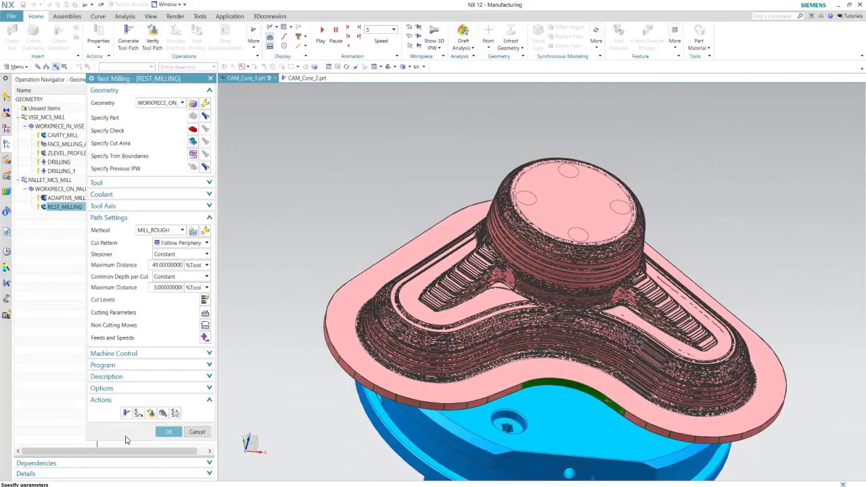
Accept the rest milling operation, restore the isometric view and switch to the CAM_Core_2.prt part
{"action": "left_click", "coordinate": [170, 434]}
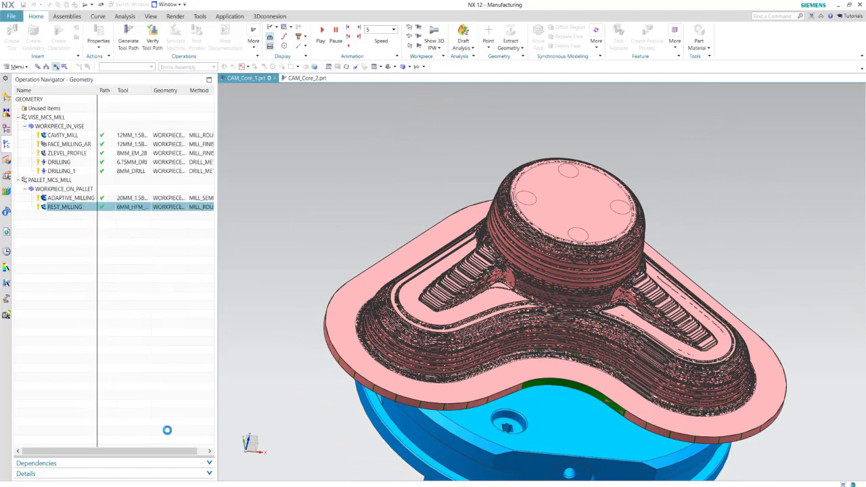
{"action": "left_click", "coordinate": [68, 256]}
{"action": "key", "text": "End"}
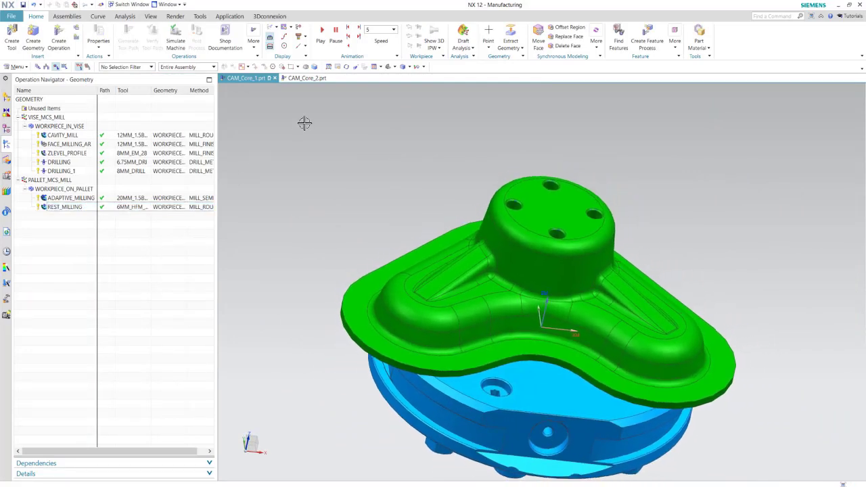
{"action": "left_click", "coordinate": [306, 78]}
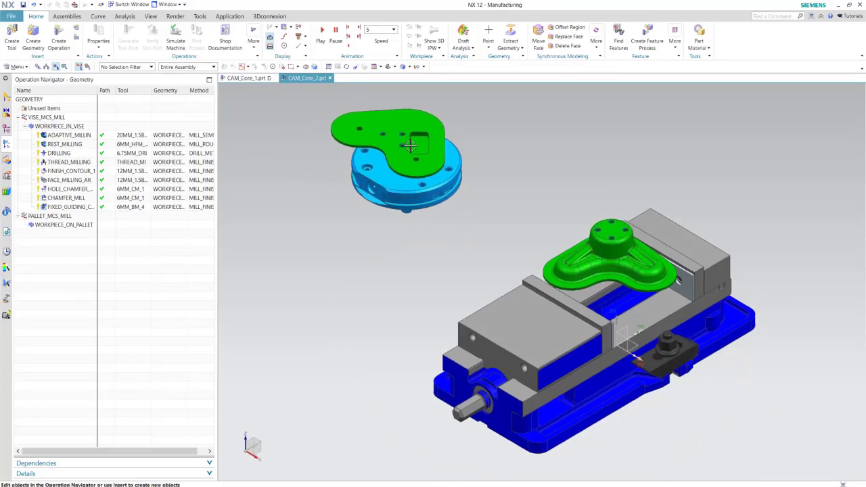
{"action": "scroll", "coordinate": [426, 157], "scroll_direction": "up", "scroll_amount": 2}
{"action": "scroll", "coordinate": [444, 151], "scroll_direction": "down", "scroll_amount": 1}
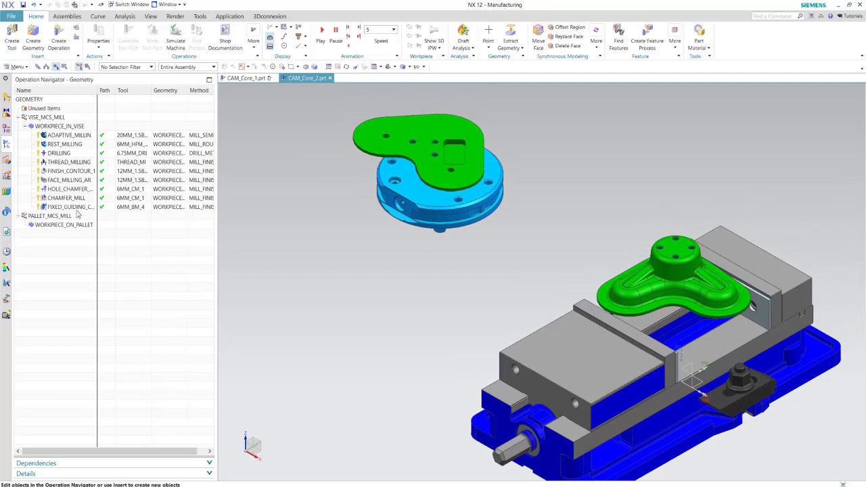
Review the WORKPIECE_IN_VISE operations and examine the 3D in-process workpiece of the FIXED_GUIDING_CURVES operation
{"action": "left_click", "coordinate": [58, 128]}
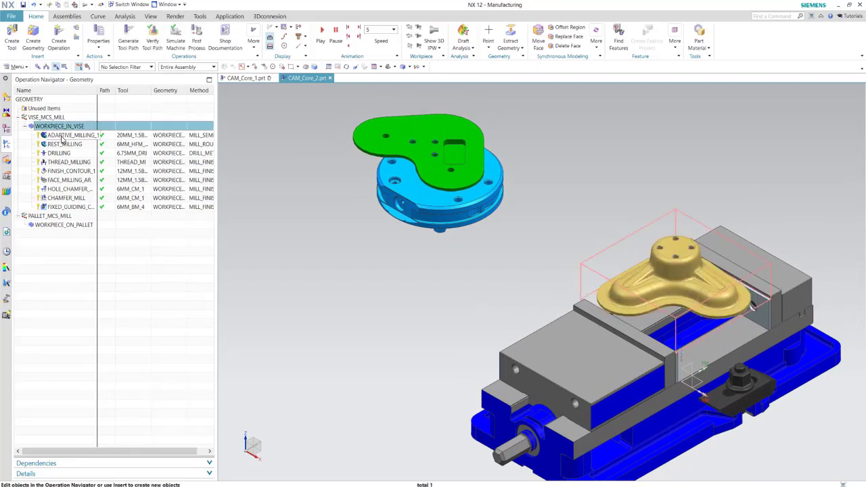
{"action": "left_click", "coordinate": [61, 136]}
{"action": "left_click", "coordinate": [70, 208]}
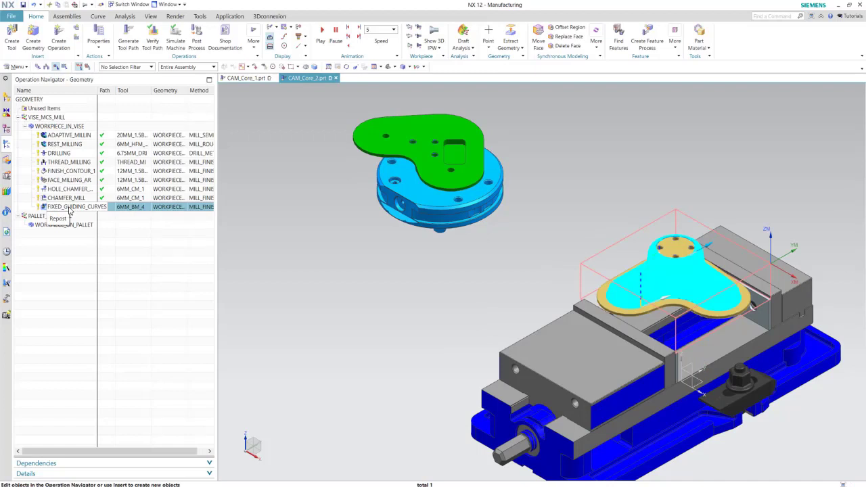
{"action": "double_click", "coordinate": [70, 209]}
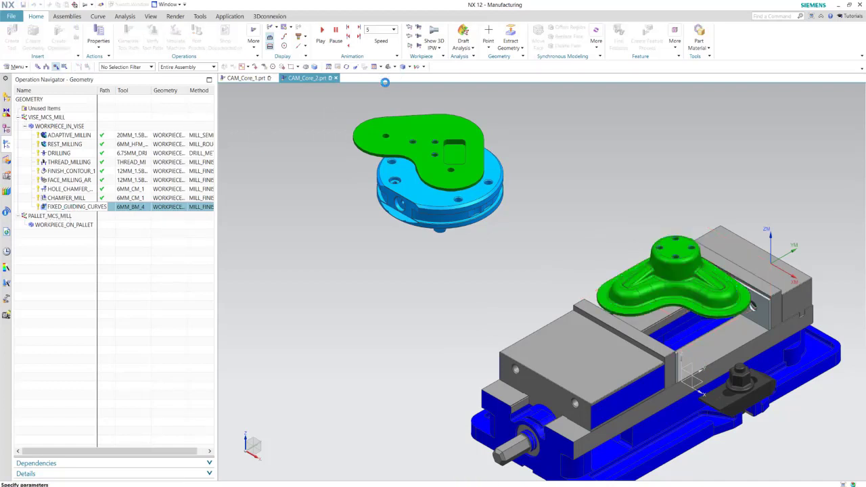
{"action": "left_click", "coordinate": [428, 38]}
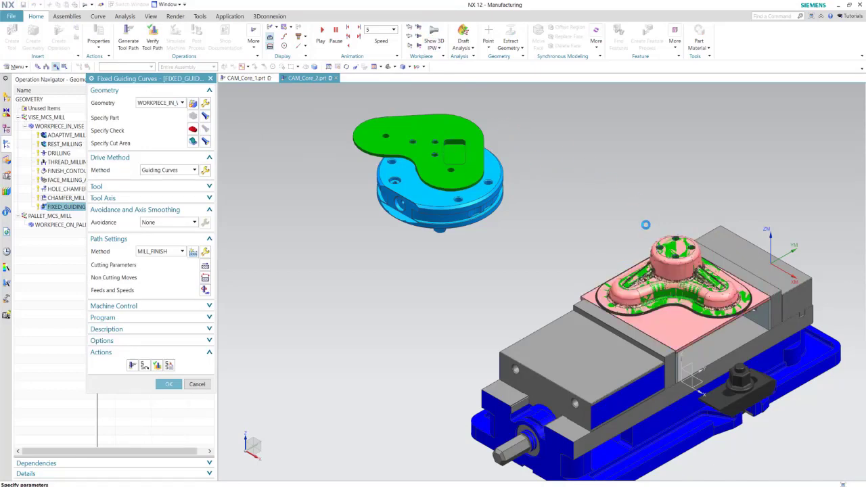
{"action": "scroll", "coordinate": [446, 300], "scroll_direction": "down", "scroll_amount": 10}
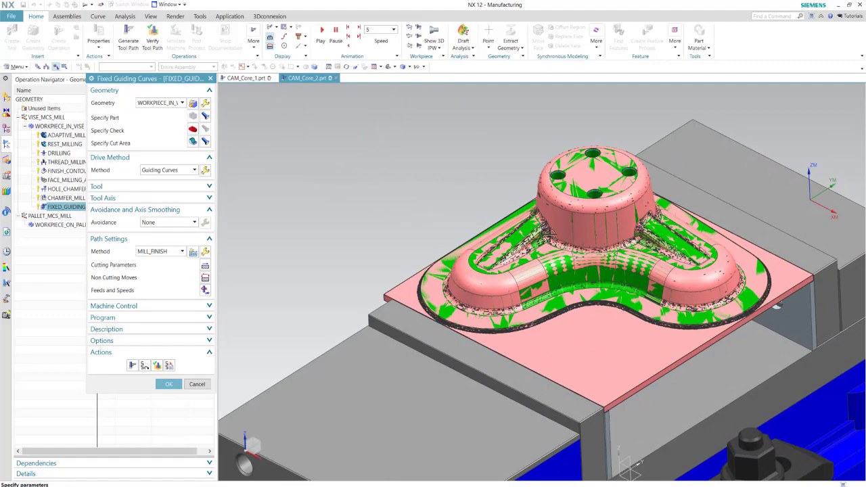
{"action": "left_click", "coordinate": [168, 384]}
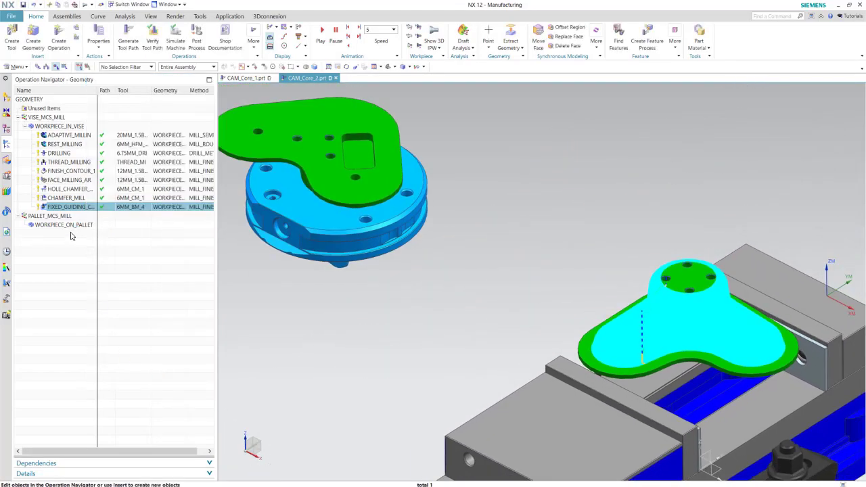
Assign the core body above the pallet as WORKPIECE_ON_PALLET's part geometry and set its blank type to IPW - In Process Workpiece
{"action": "double_click", "coordinate": [65, 226]}
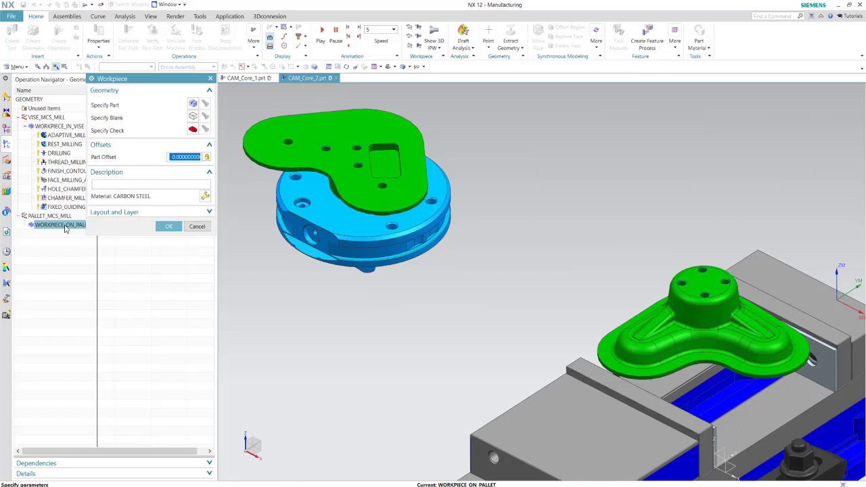
{"action": "left_click", "coordinate": [193, 105]}
{"action": "left_click", "coordinate": [173, 208]}
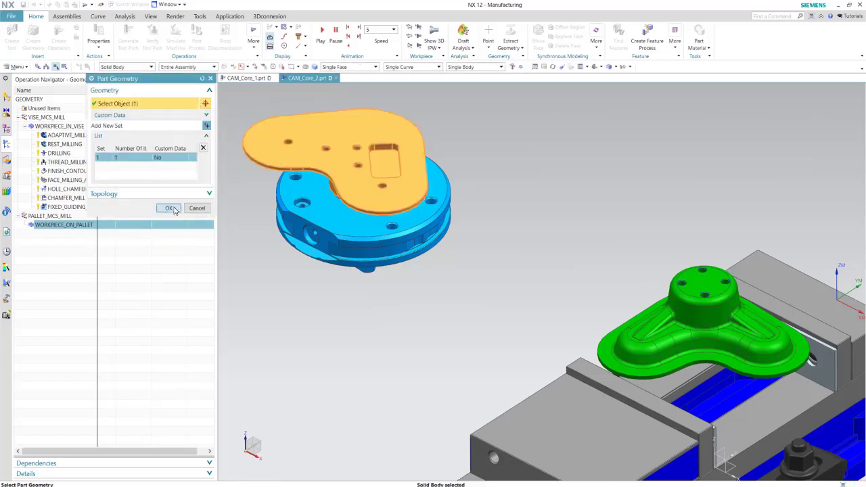
{"action": "left_click", "coordinate": [195, 115]}
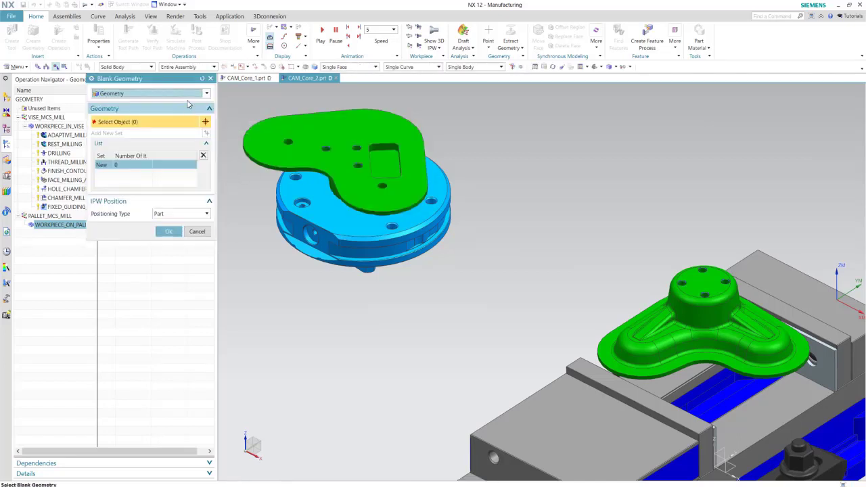
{"action": "left_click", "coordinate": [150, 93]}
{"action": "left_click", "coordinate": [173, 153]}
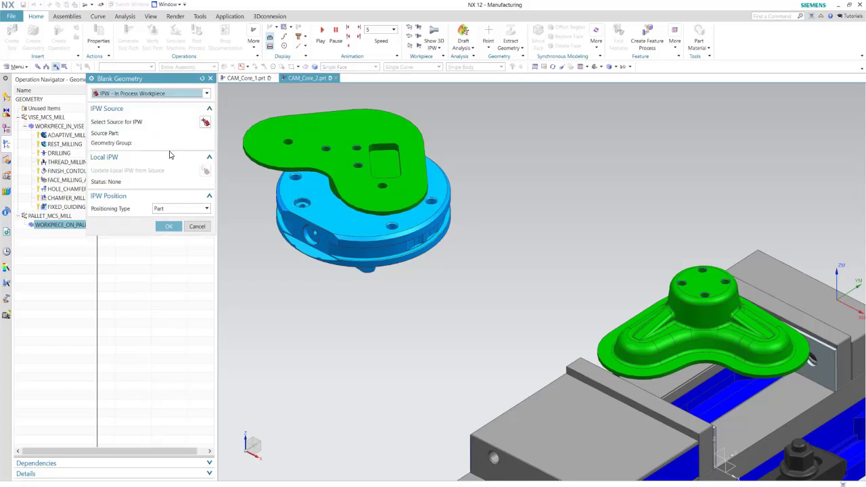
Set WORKPIECE_IN_VISE of the work part as the blank's IPW source and update the local IPW
{"action": "left_click", "coordinate": [206, 123]}
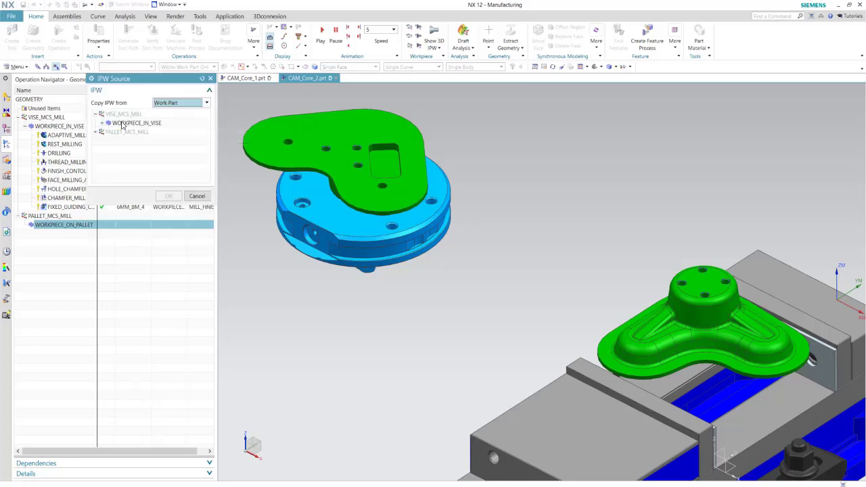
{"action": "left_click", "coordinate": [124, 124]}
{"action": "left_click", "coordinate": [168, 195]}
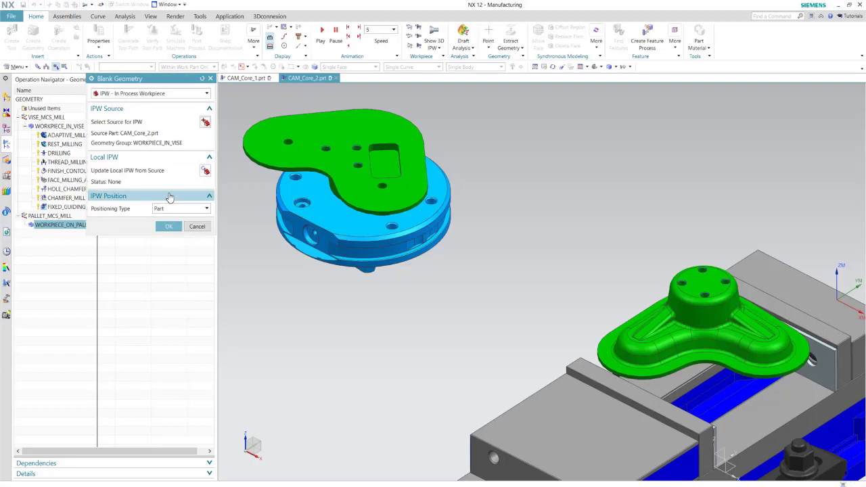
{"action": "left_click", "coordinate": [205, 172]}
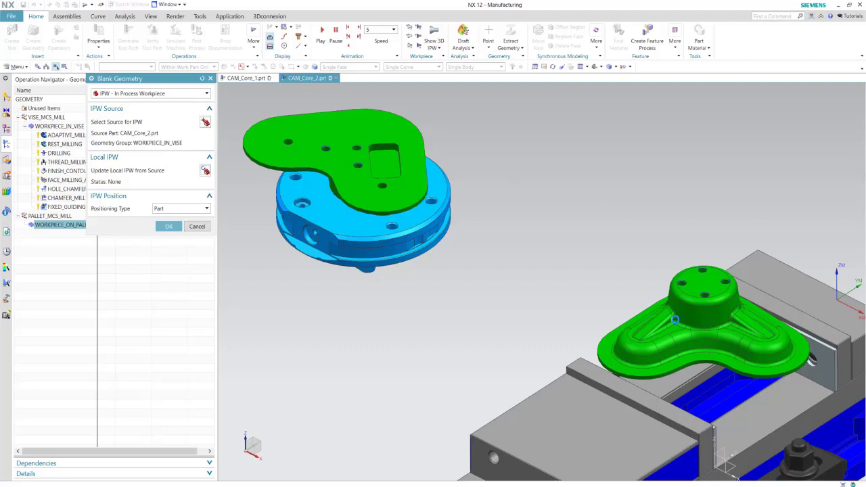
{"action": "middle_click_drag", "start_coordinate": [523, 287], "coordinate": [268, 234]}
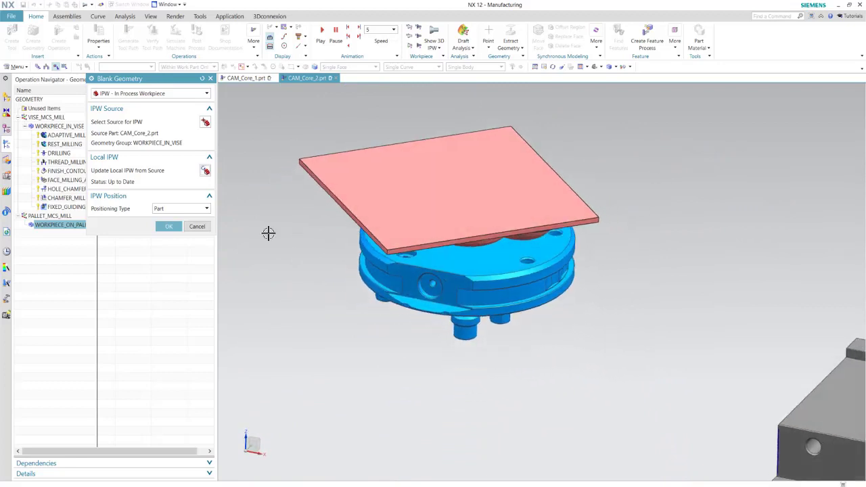
Change the blank's IPW source to WORKPIECE_ON_PALLET from CAM_Core_1, update the local IPW and inspect it on the pallet
{"action": "left_click", "coordinate": [204, 122]}
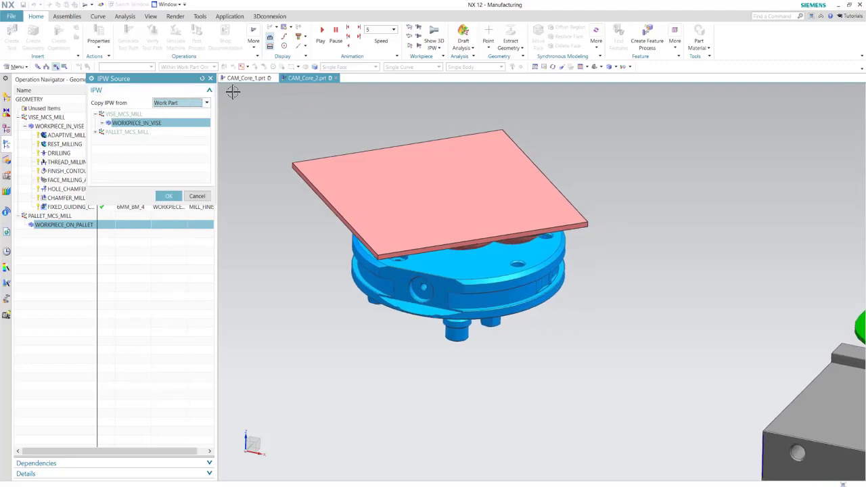
{"action": "left_click", "coordinate": [206, 104]}
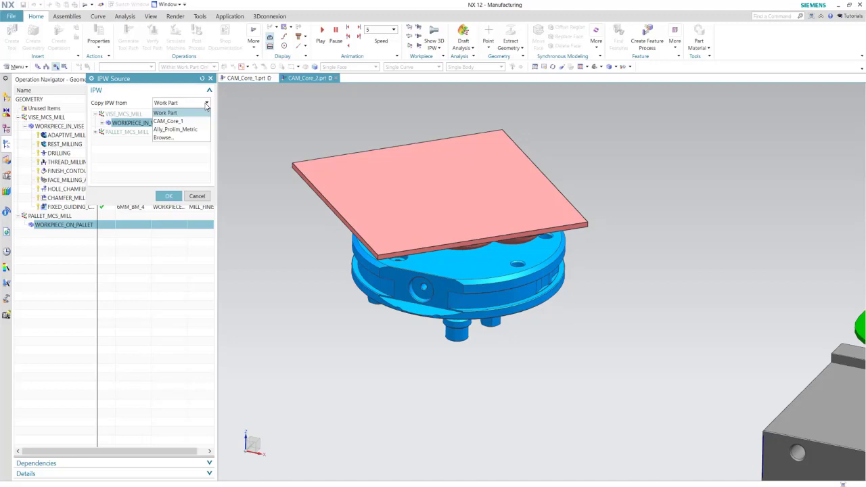
{"action": "left_click", "coordinate": [176, 121]}
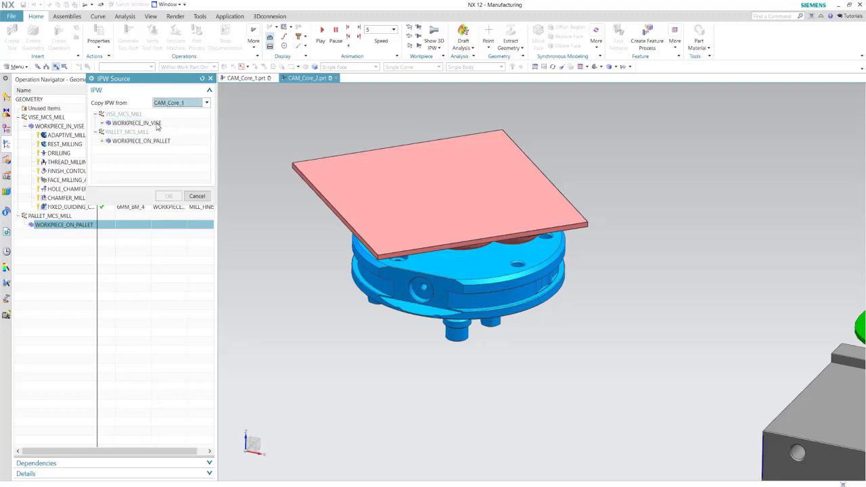
{"action": "left_click", "coordinate": [129, 142]}
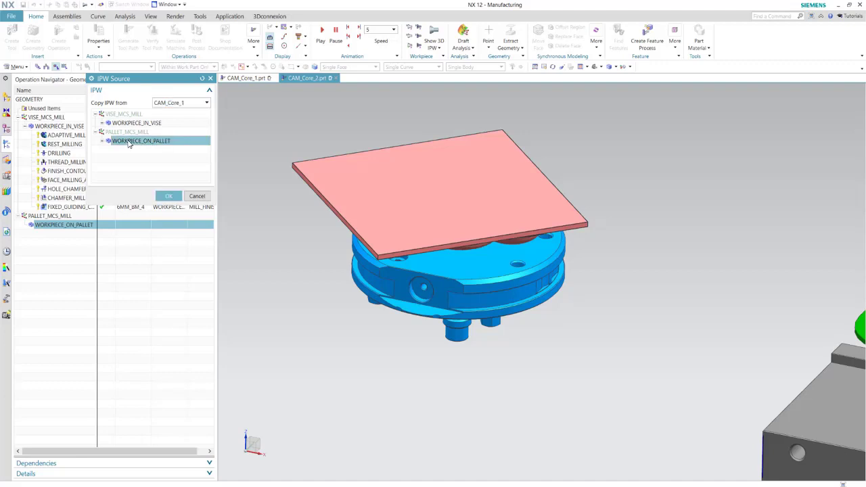
{"action": "left_click", "coordinate": [170, 197]}
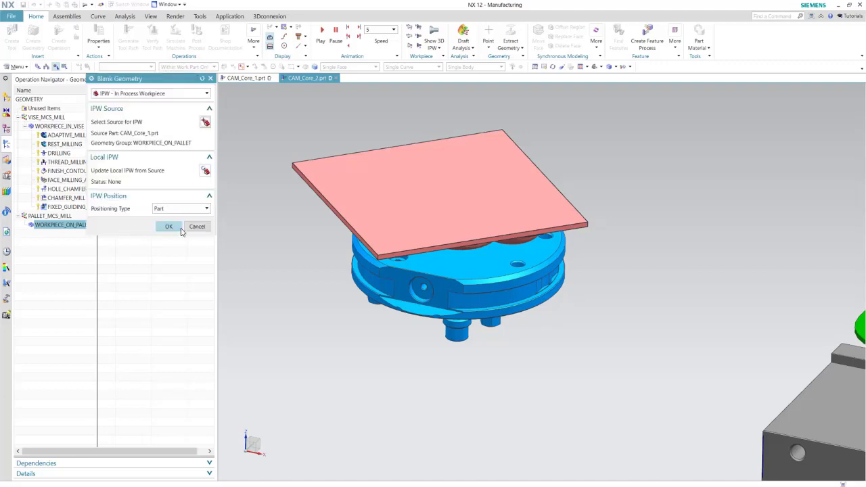
{"action": "left_click", "coordinate": [205, 170]}
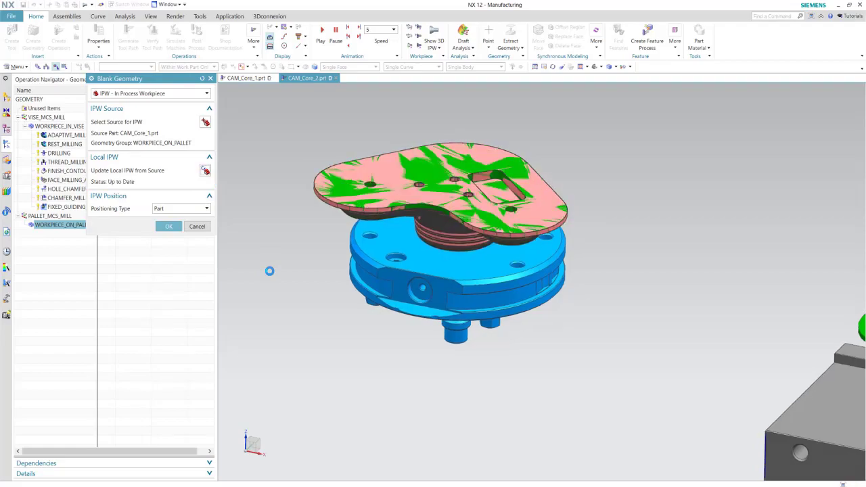
{"action": "middle_click_drag", "start_coordinate": [269, 270], "coordinate": [335, 271]}
{"action": "scroll", "coordinate": [336, 270], "scroll_direction": "up", "scroll_amount": 2}
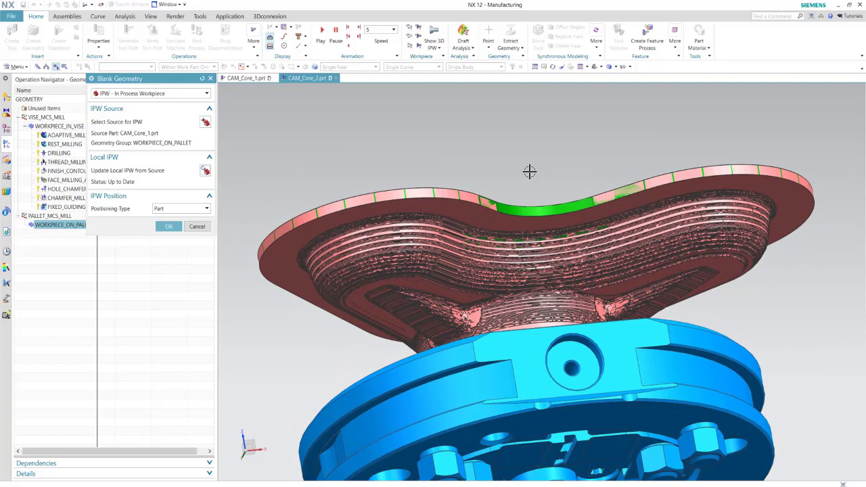
{"action": "middle_click_drag", "start_coordinate": [526, 172], "coordinate": [426, 184]}
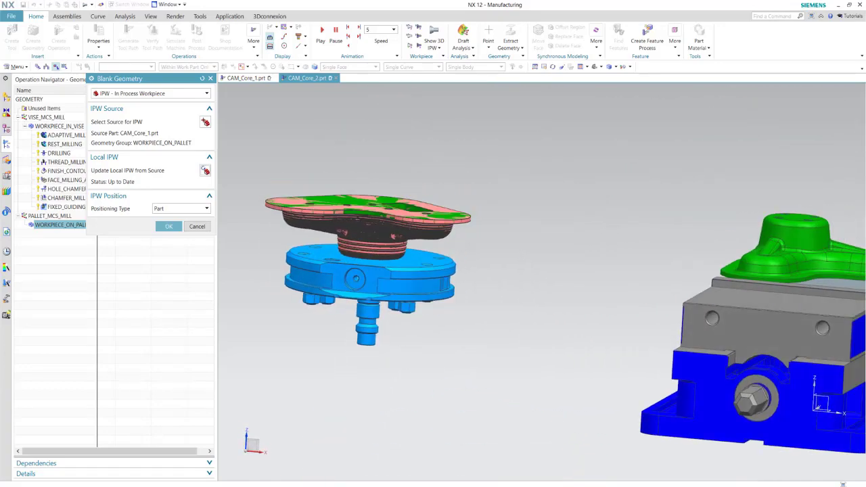